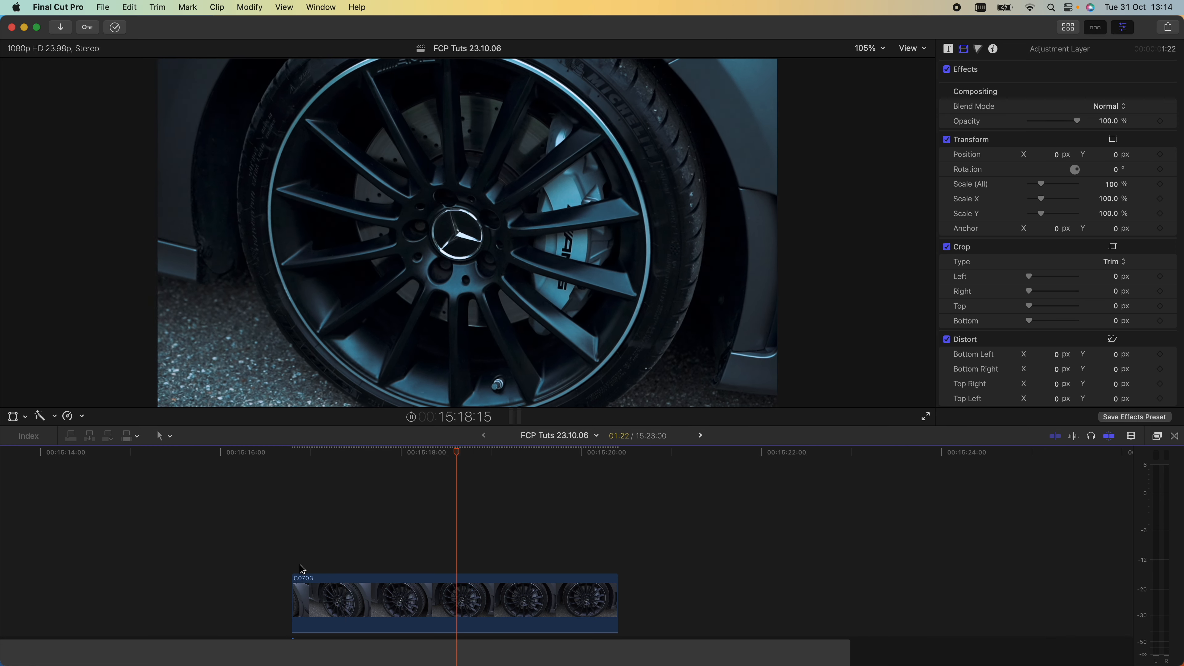
# Duplicate the C0703 clip directly above the original and position the playhead near its middle.
pyautogui.click(427, 600)
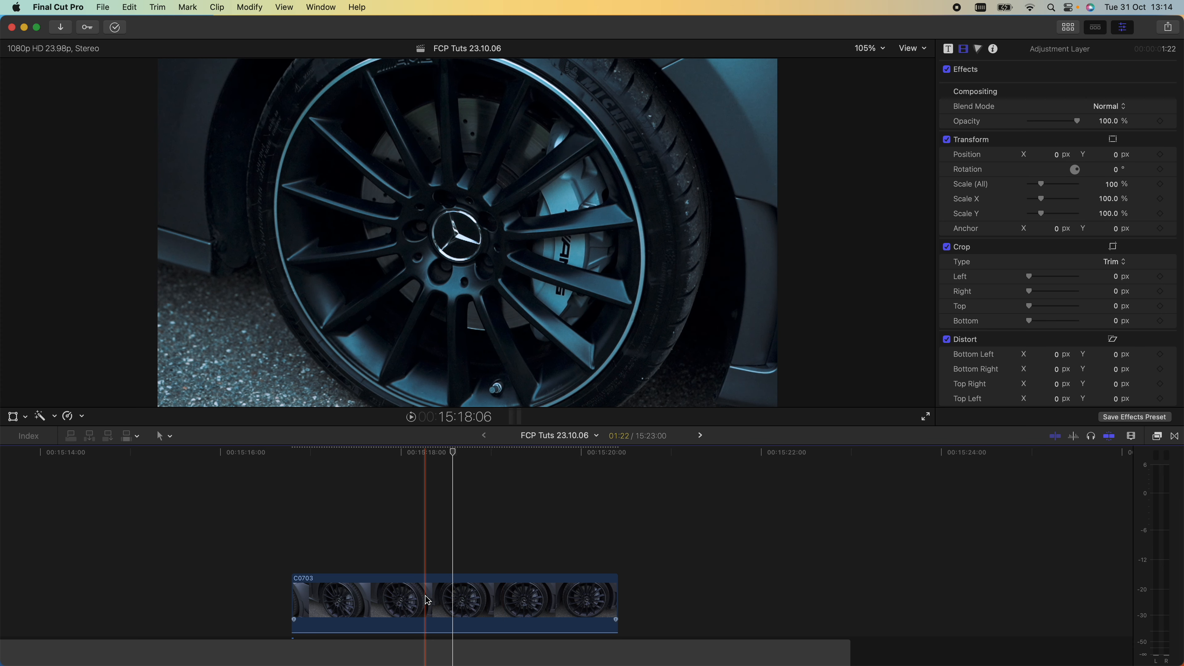
pyautogui.moveTo(427, 602); pyautogui.dragTo(428, 566)
pyautogui.click(424, 453)
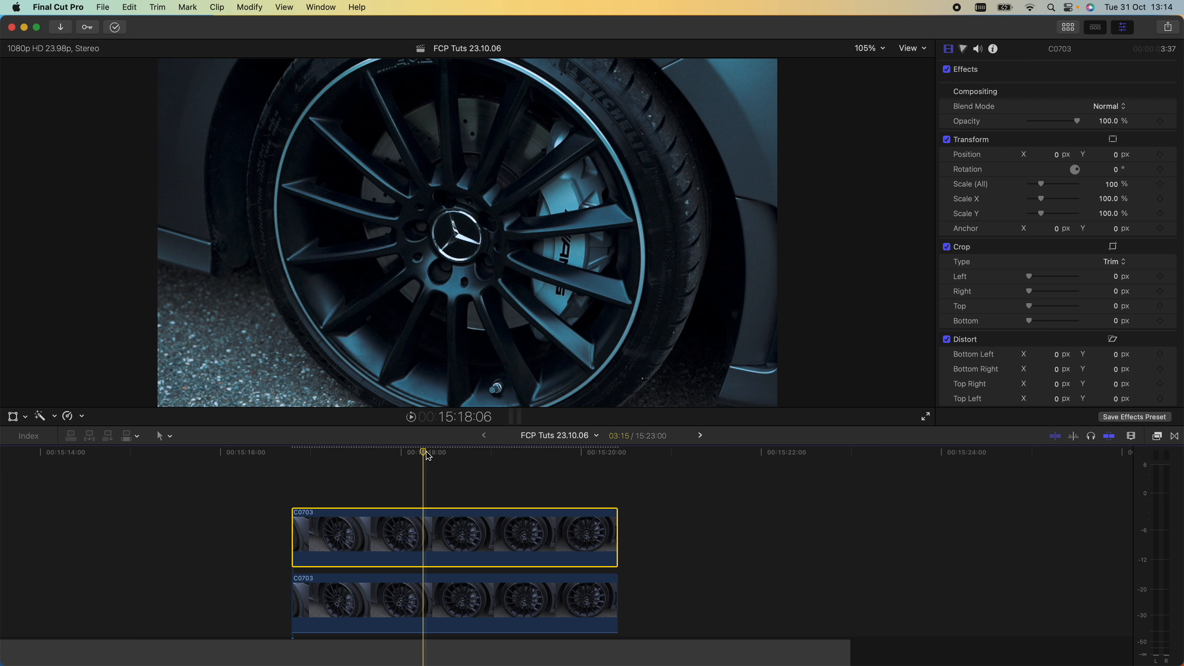
# Apply the Zoom blur effect to the upper C0703 clip.
pyautogui.click(1158, 437)
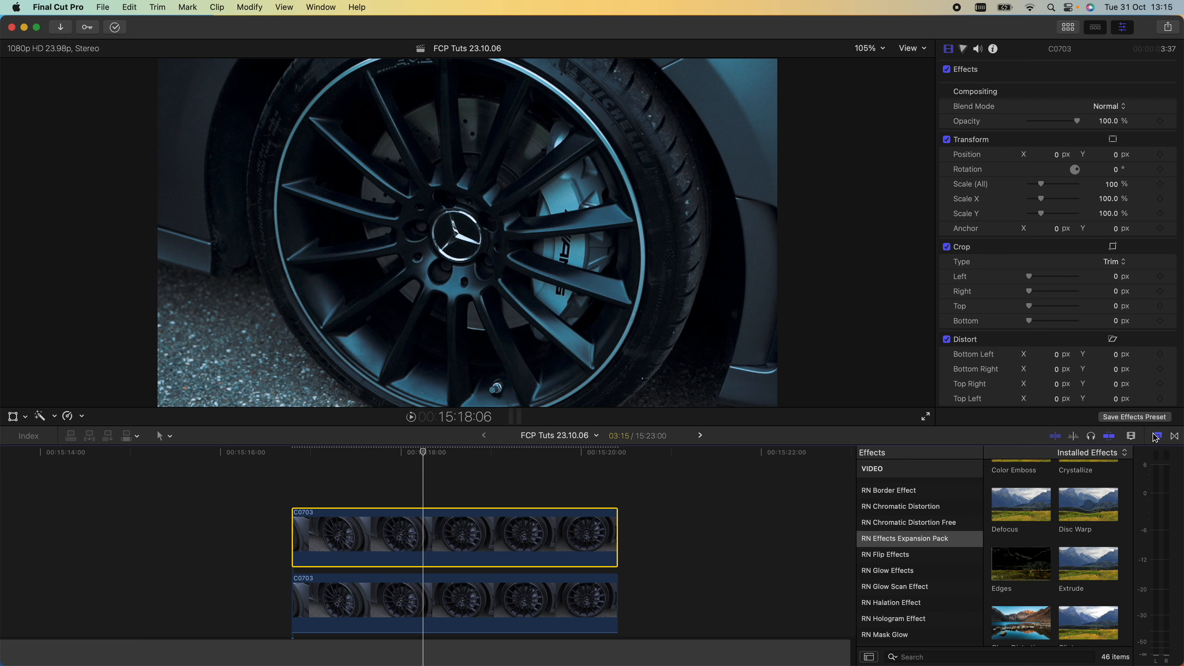
pyautogui.scroll(10, 911, 539)
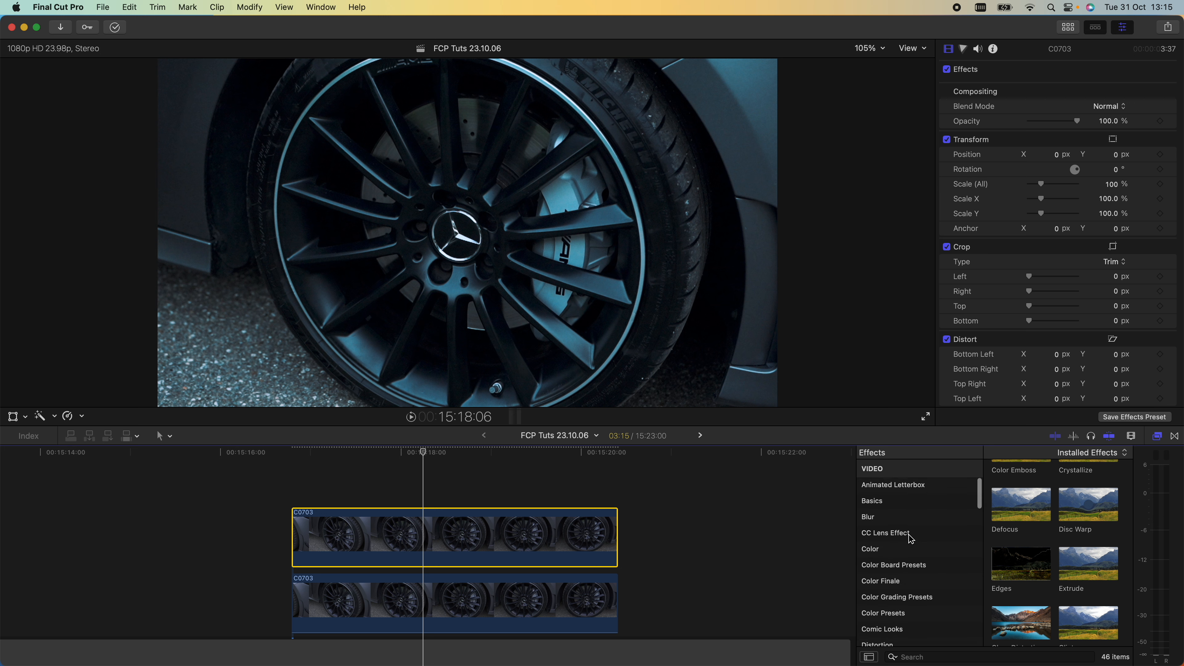
pyautogui.scroll(-2, 910, 540)
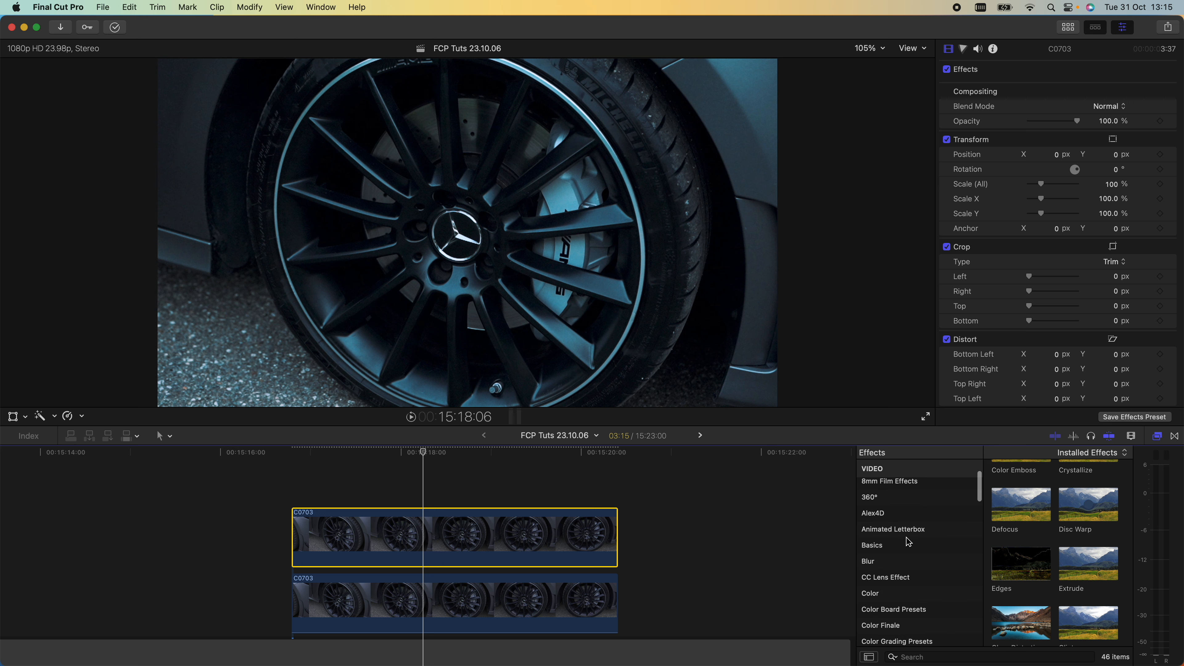
pyautogui.click(887, 565)
pyautogui.moveTo(1022, 607); pyautogui.dragTo(431, 537)
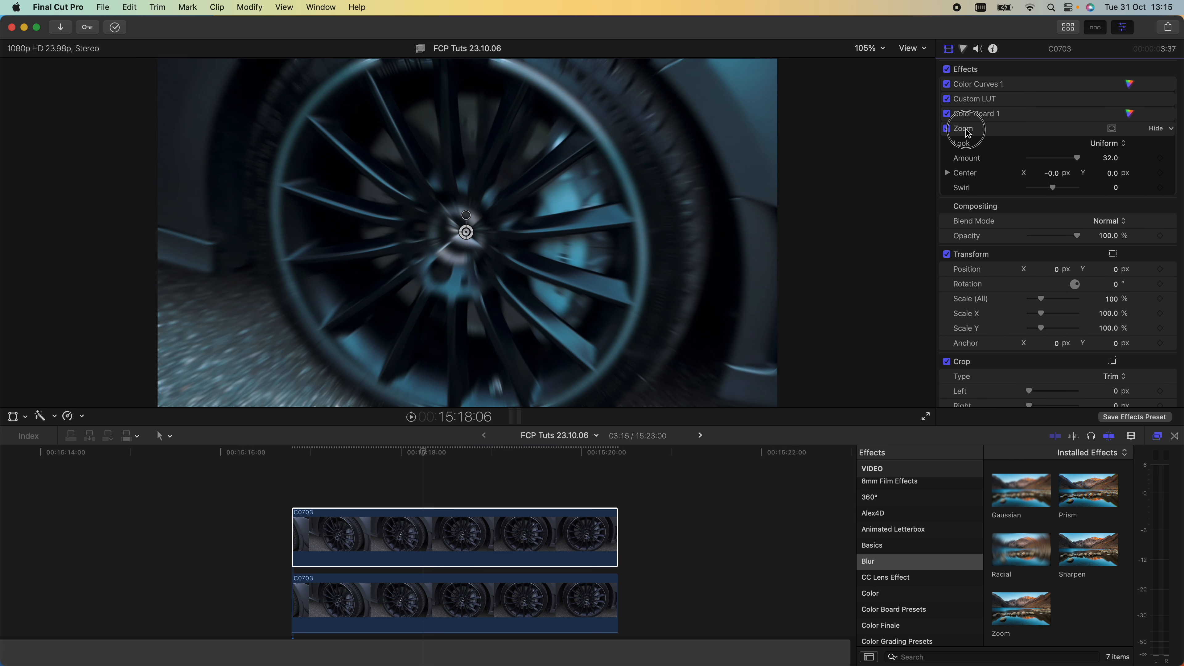
# Set the Zoom effect's look to Variable and move its center to about X 0.06, Y 0.11.
pyautogui.click(1107, 142)
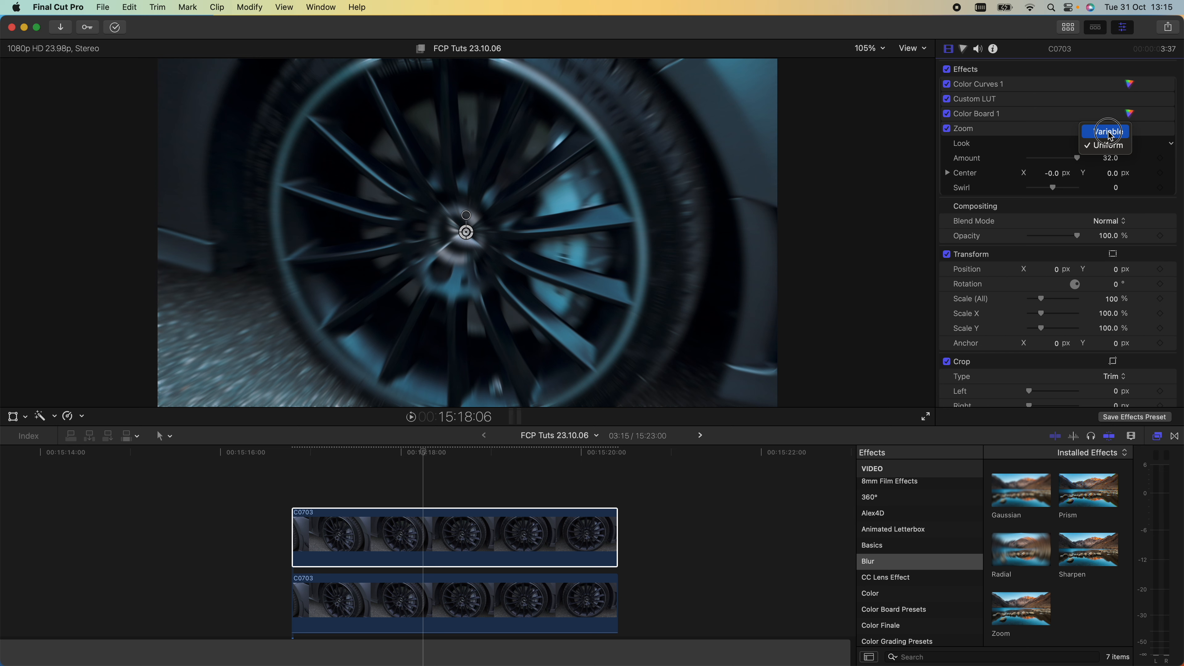
pyautogui.click(1108, 133)
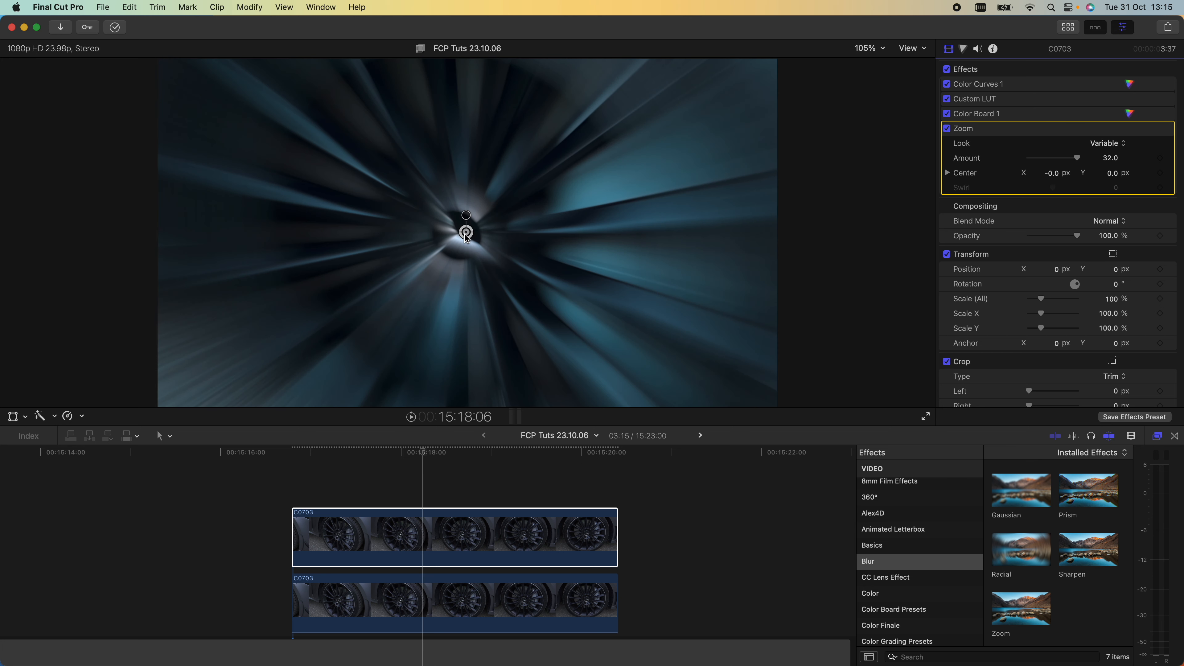
pyautogui.moveTo(466, 237); pyautogui.dragTo(489, 198)
# Set the upper clip's blend mode to Screen and shift the Zoom center to about X 0.07, Y 0.12.
pyautogui.scroll(-1, 981, 206)
pyautogui.click(1097, 208)
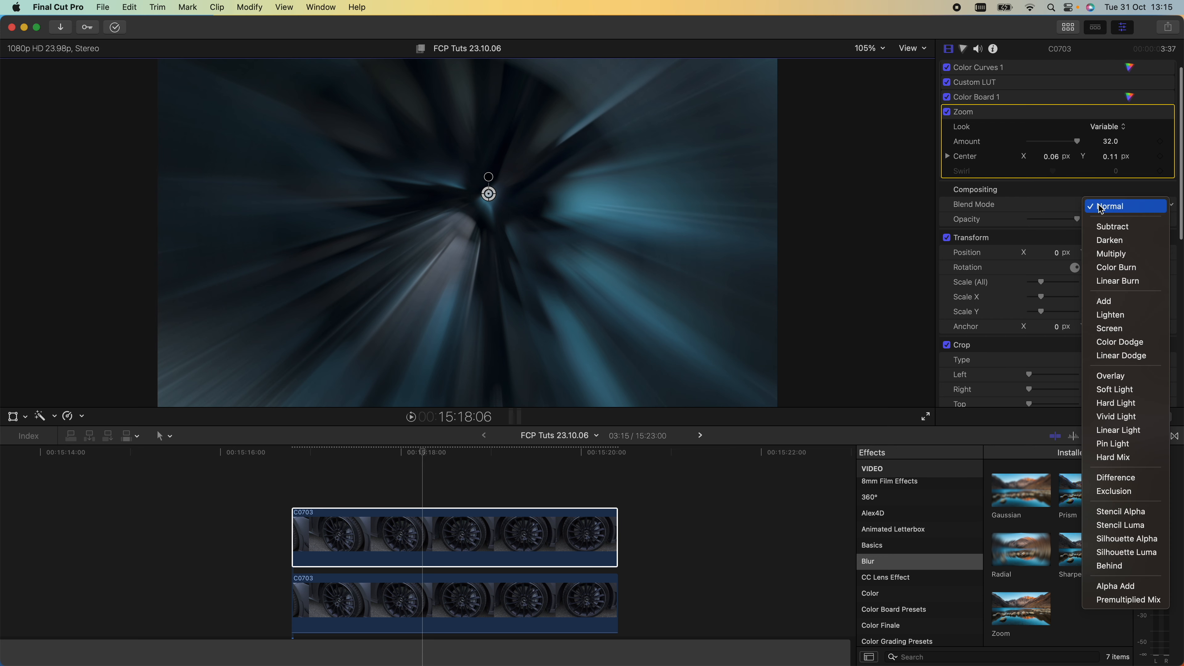
pyautogui.click(1126, 329)
pyautogui.moveTo(488, 194)
pyautogui.mouseDown()
pyautogui.moveTo(455, 249)
pyautogui.moveTo(495, 199)
pyautogui.mouseUp()
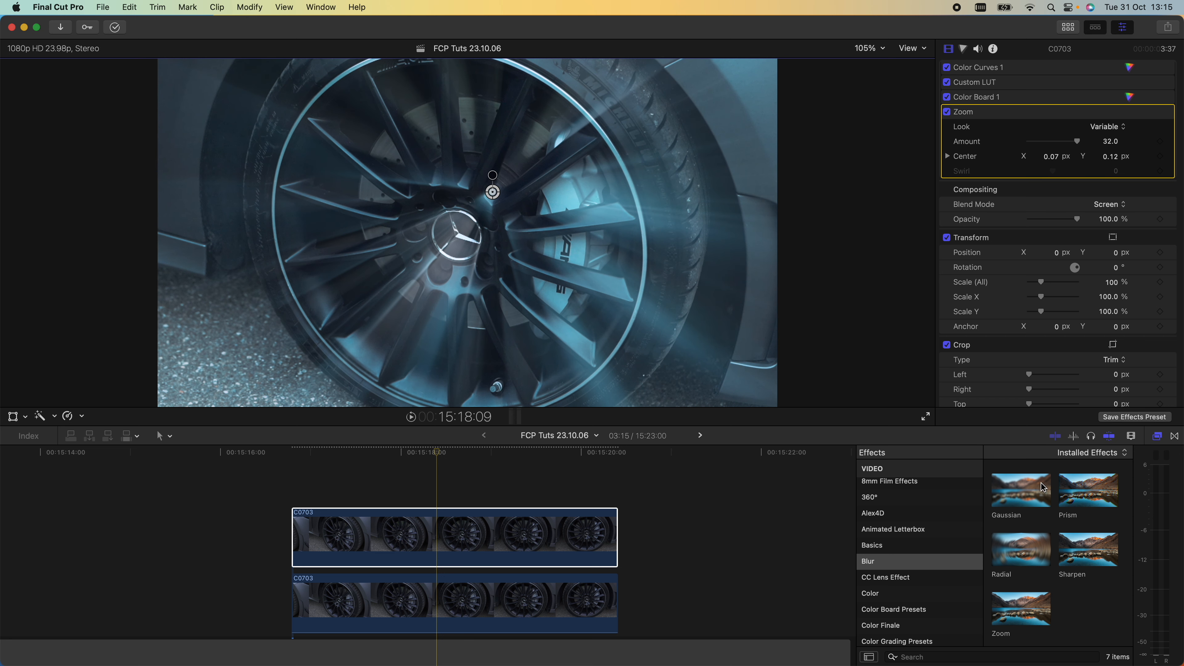
# Apply the Shape Mask effect from Masks and Keying to the upper clip.
pyautogui.scroll(-10, 891, 543)
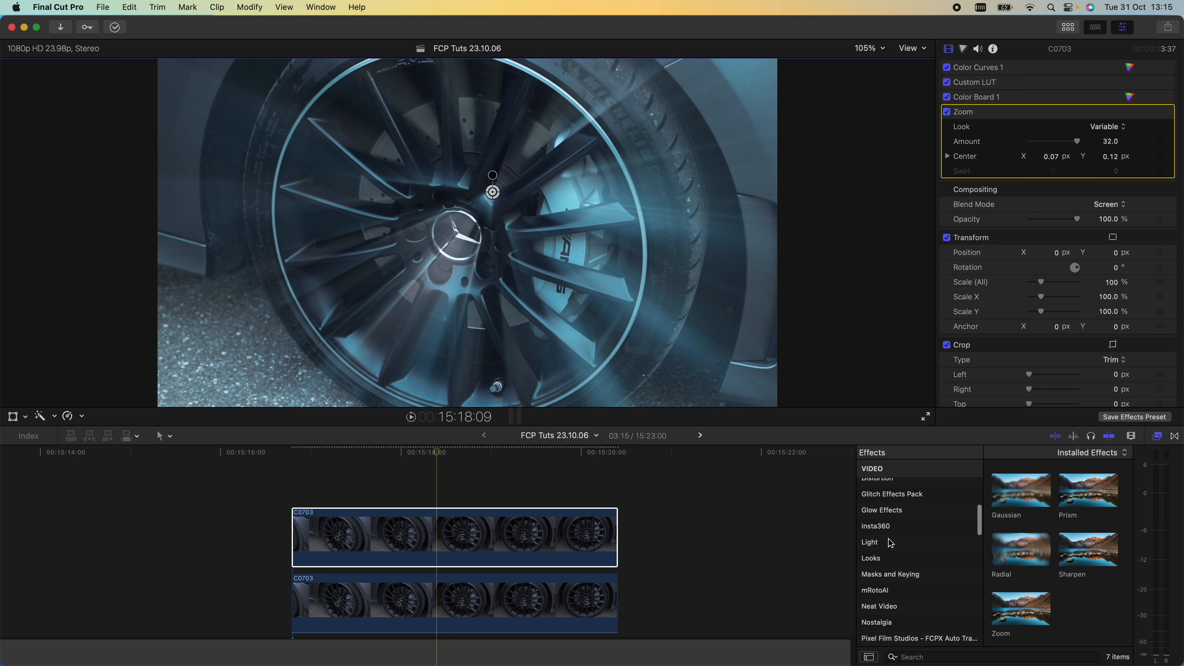
pyautogui.click(888, 561)
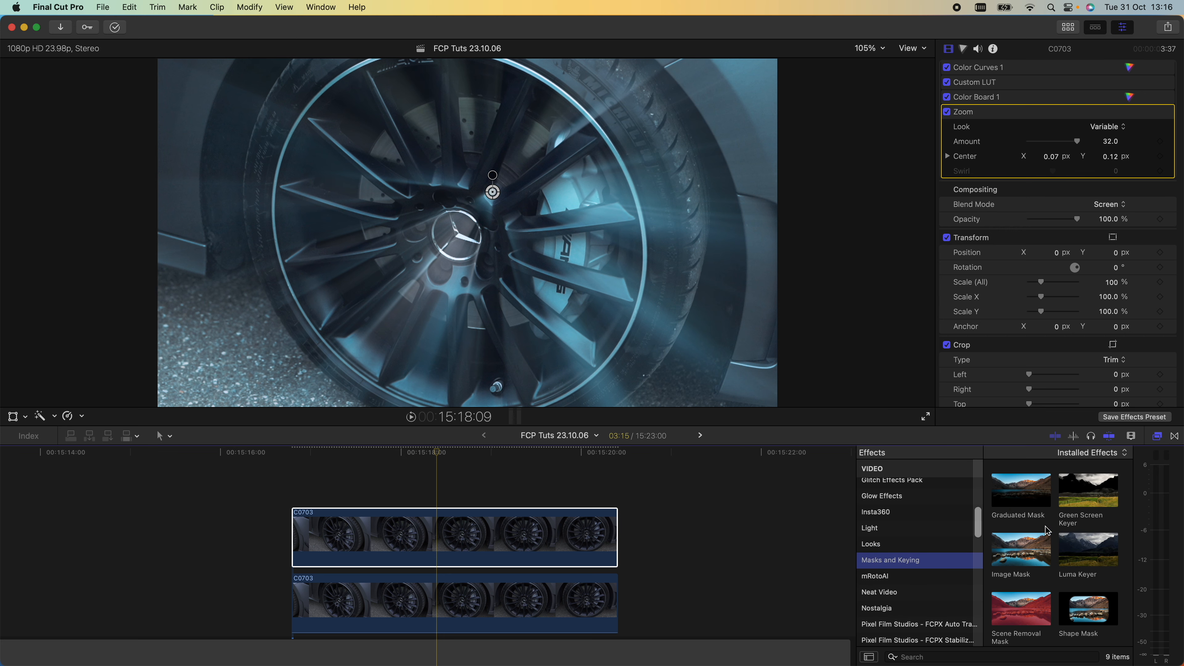
pyautogui.scroll(-3, 1049, 579)
pyautogui.scroll(3, 1052, 586)
pyautogui.moveTo(1089, 599); pyautogui.dragTo(446, 518)
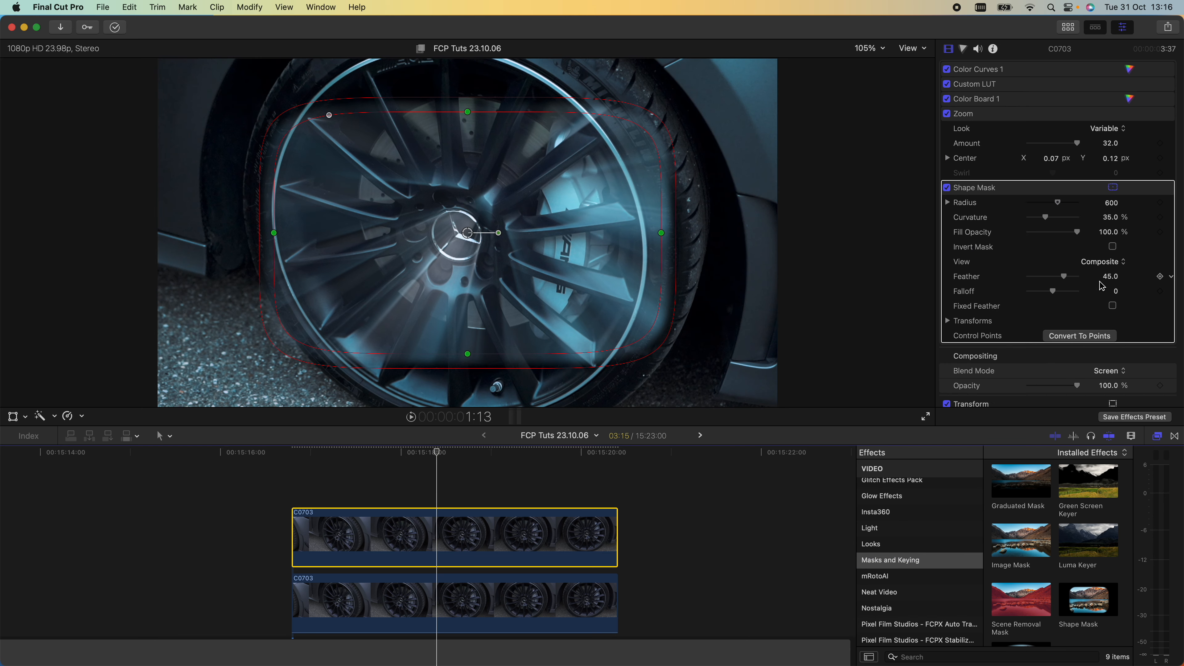
# Set the shape mask's curvature to 100% and radius to 340, and place Shape Mask before Zoom in the effect order.
pyautogui.moveTo(1051, 222)
pyautogui.mouseDown()
pyautogui.moveTo(1093, 220)
pyautogui.moveTo(1045, 208)
pyautogui.mouseUp()
pyautogui.moveTo(959, 184); pyautogui.dragTo(972, 125)
pyautogui.scroll(-3, 984, 280)
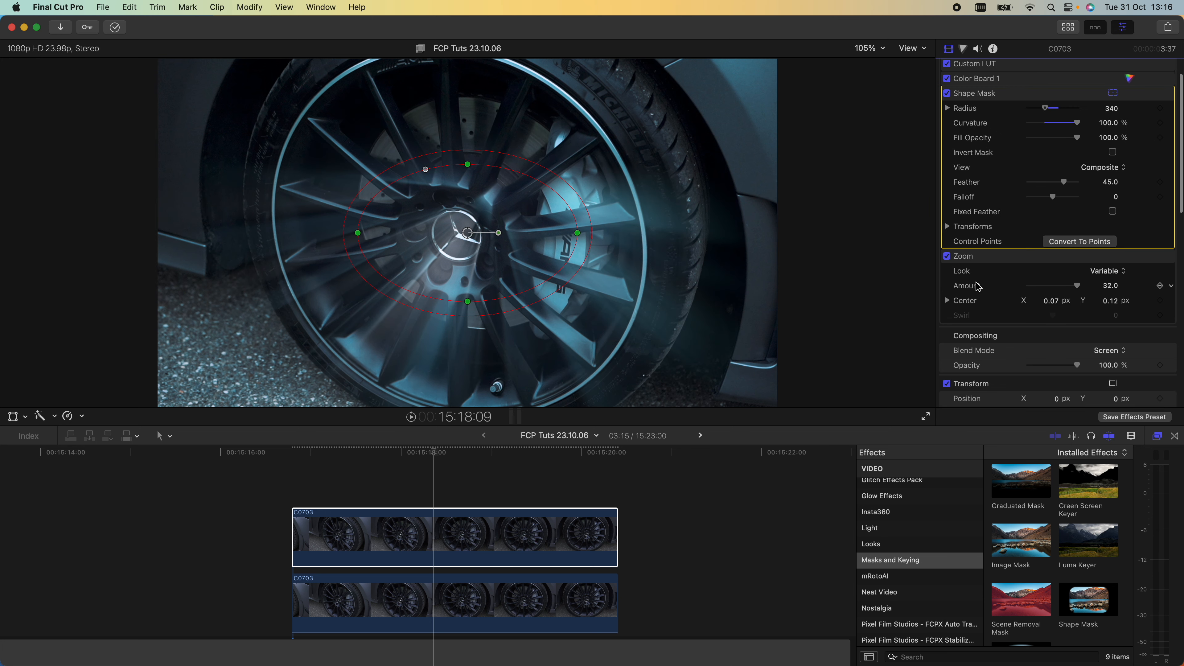
pyautogui.scroll(3, 984, 270)
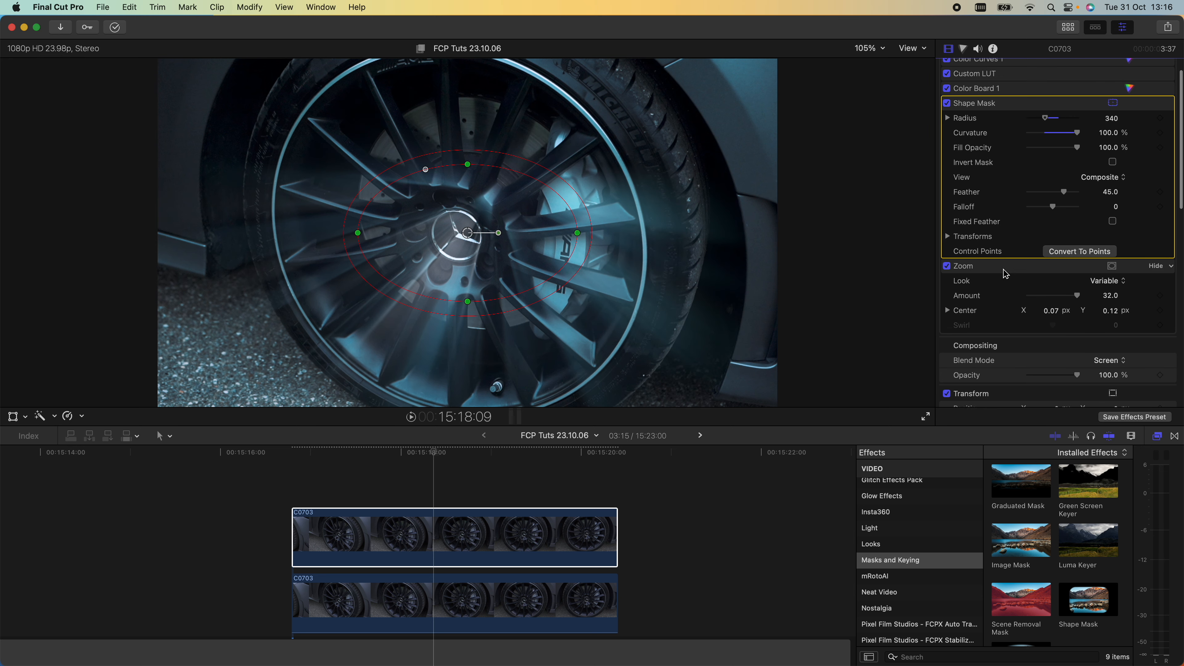
# Tighten the shape mask around the wheel hub and widen its feather to about 320.
pyautogui.moveTo(577, 233); pyautogui.dragTo(529, 241)
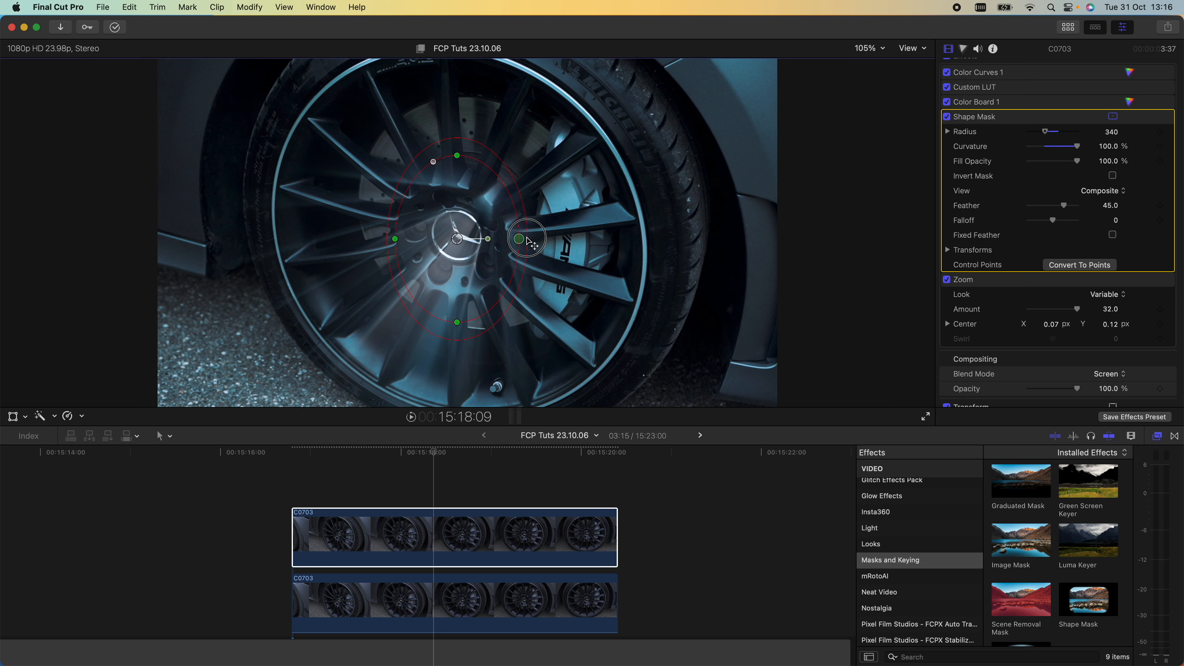
pyautogui.moveTo(456, 155); pyautogui.dragTo(454, 173)
pyautogui.moveTo(519, 238); pyautogui.dragTo(477, 245)
pyautogui.moveTo(402, 242); pyautogui.dragTo(395, 242)
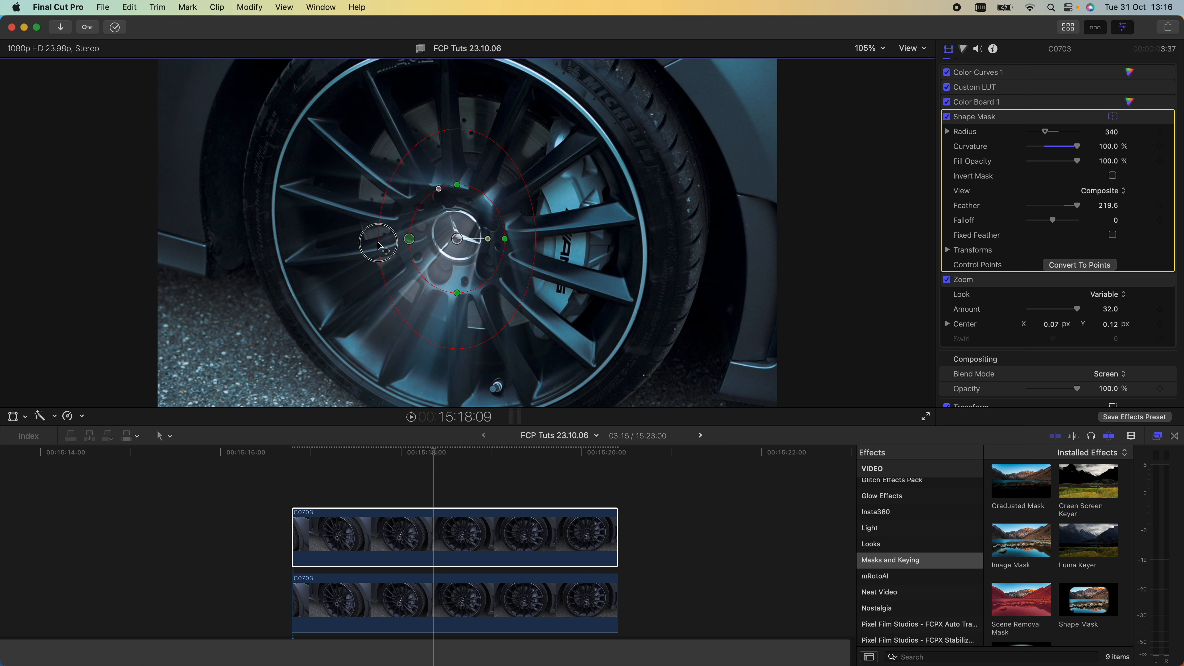
pyautogui.moveTo(457, 292); pyautogui.dragTo(458, 282)
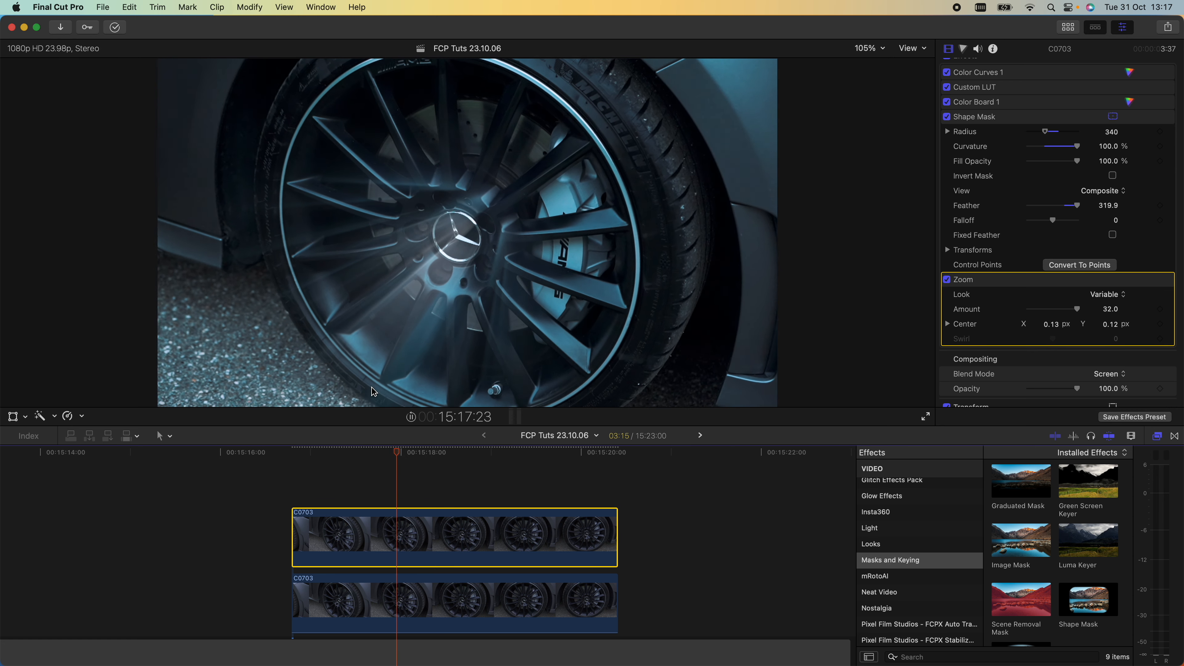
# At the clip's start, set the Zoom amount to 24.3 and keyframe its center at about X 0.13, Y 0.09.
pyautogui.moveTo(454, 455); pyautogui.dragTo(292, 455)
pyautogui.moveTo(514, 192)
pyautogui.mouseDown()
pyautogui.moveTo(493, 185)
pyautogui.moveTo(545, 194)
pyautogui.moveTo(526, 195)
pyautogui.moveTo(532, 181)
pyautogui.mouseUp()
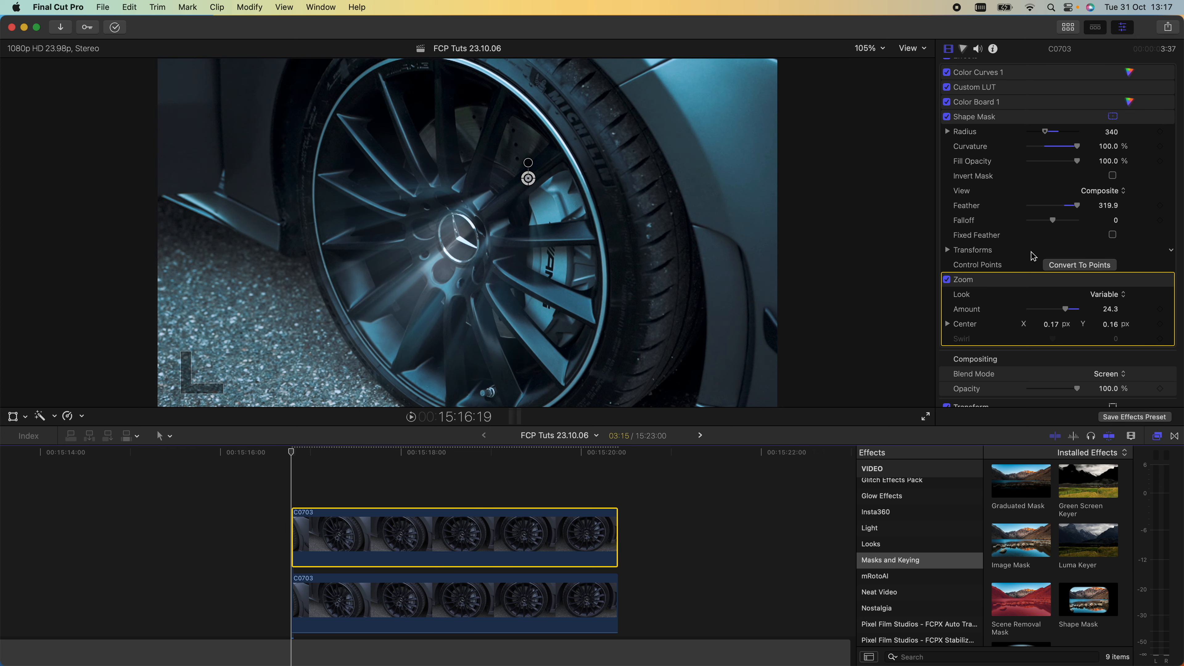
pyautogui.moveTo(530, 184)
pyautogui.mouseDown()
pyautogui.moveTo(492, 210)
pyautogui.moveTo(524, 192)
pyautogui.mouseUp()
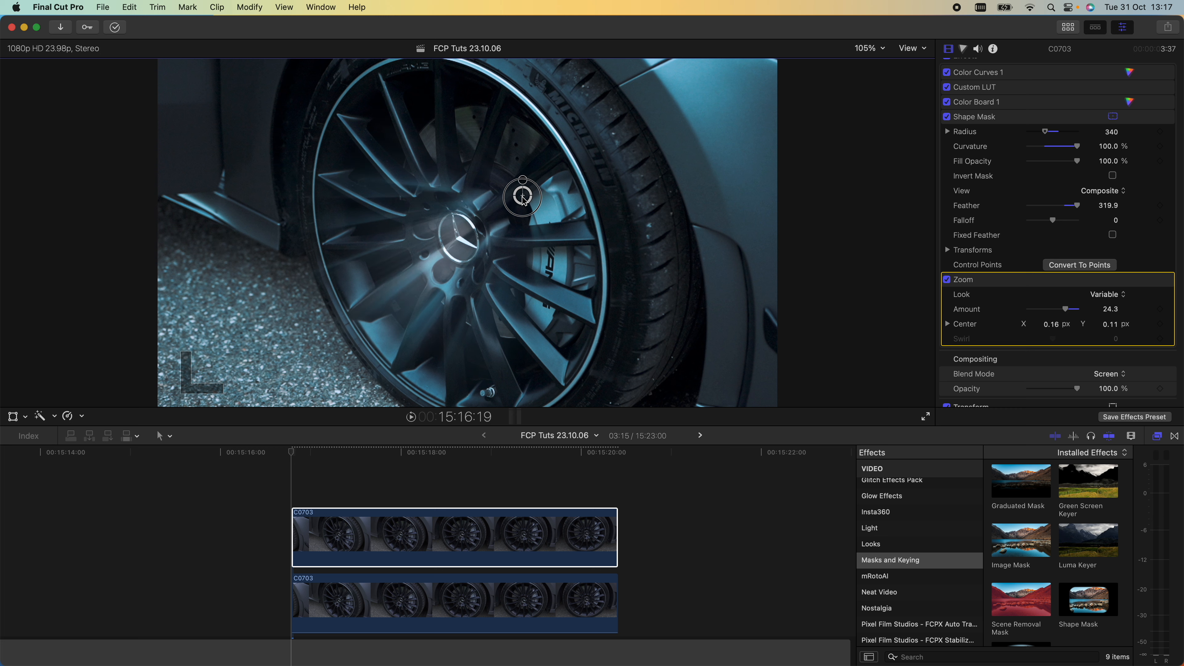
pyautogui.moveTo(522, 199); pyautogui.dragTo(514, 202)
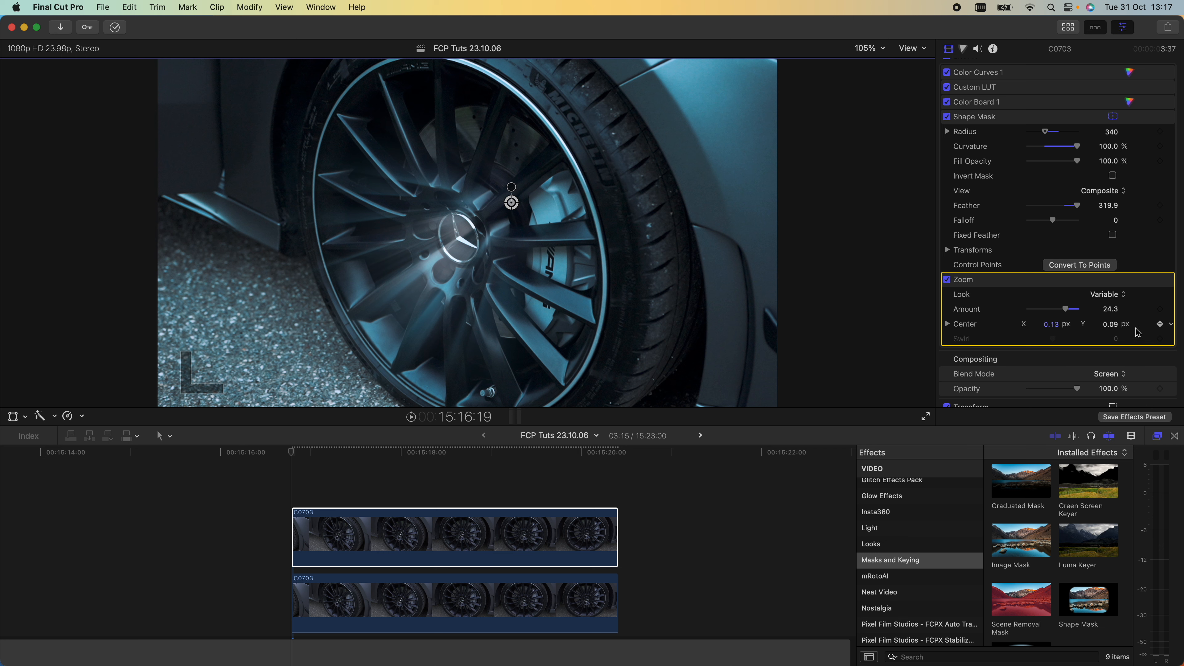
# At the clip's last frames, move the Zoom center to about X -0.07, Y 0.11 and play back the ray animation.
pyautogui.click(611, 454)
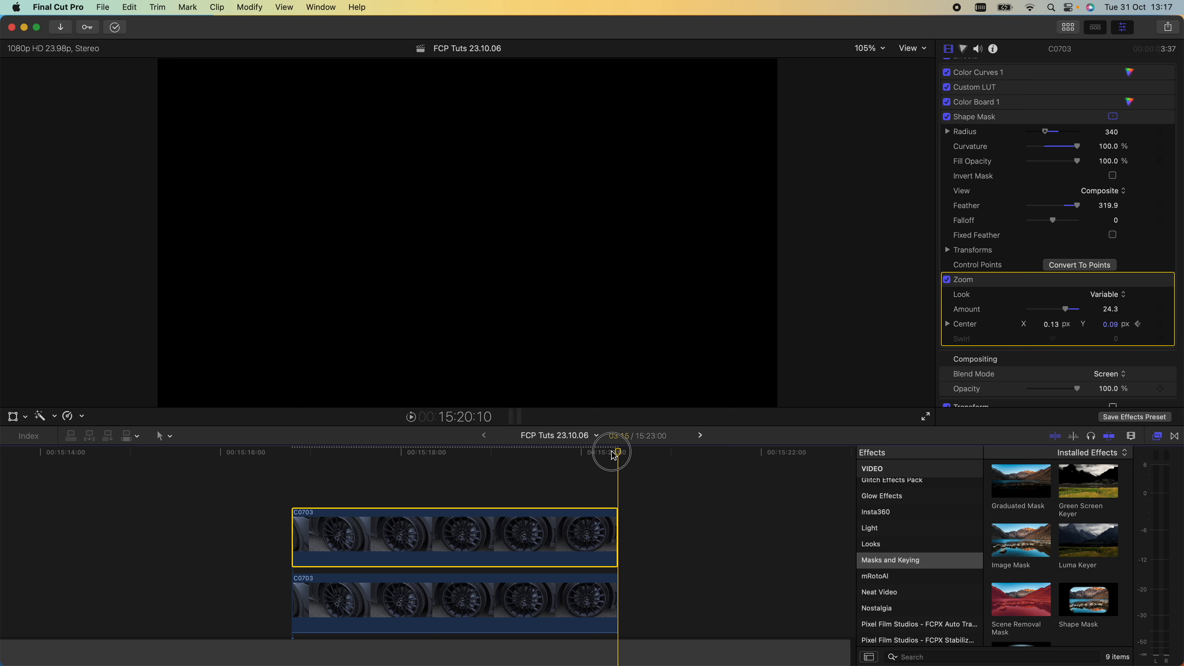
pyautogui.moveTo(511, 203); pyautogui.dragTo(445, 196)
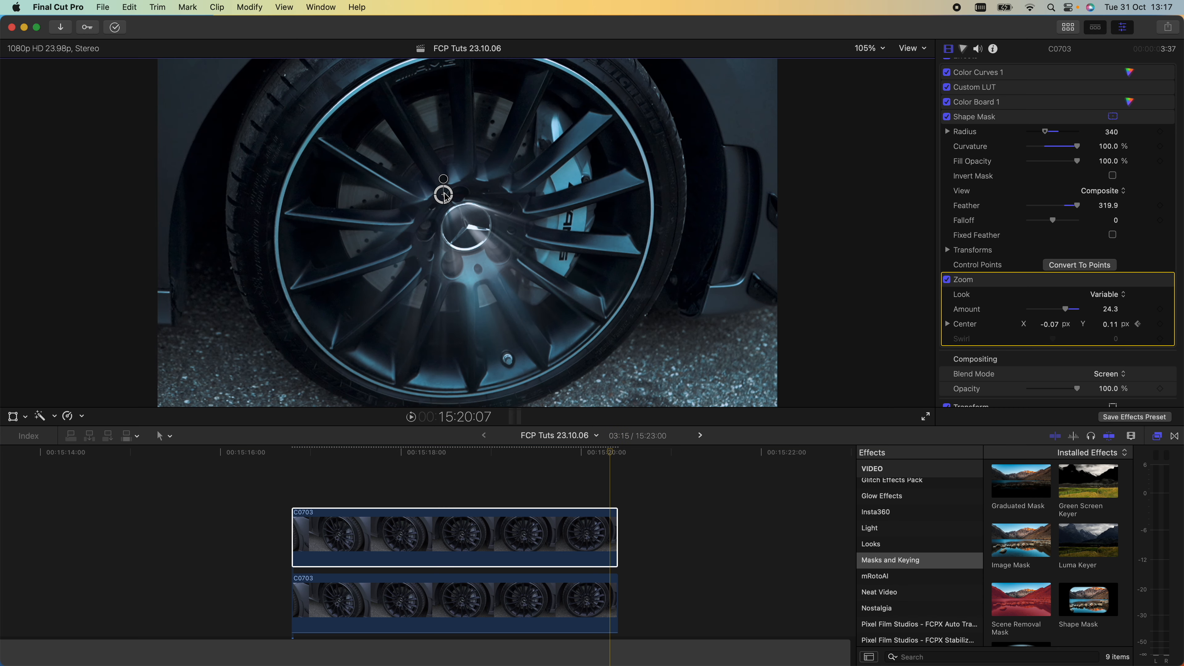
pyautogui.click(296, 501)
pyautogui.press('space')
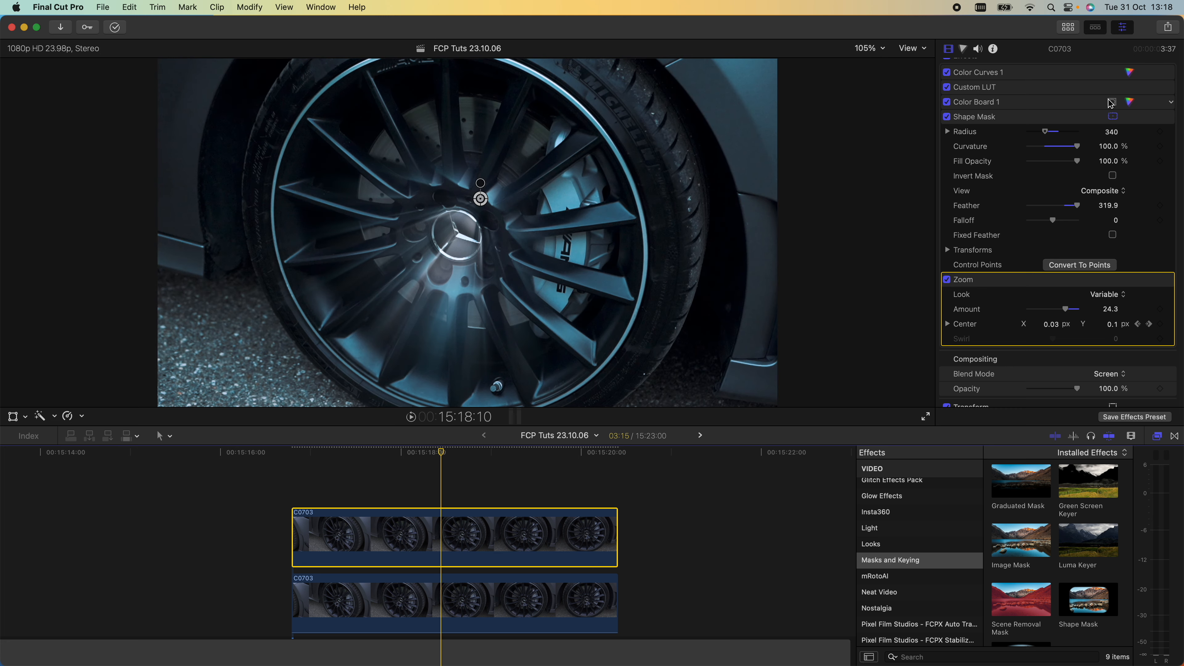
# Adjust the upper clip's Color Board 1 correction to change the light rays' intensity.
pyautogui.click(1130, 103)
pyautogui.moveTo(1138, 177); pyautogui.dragTo(1129, 94)
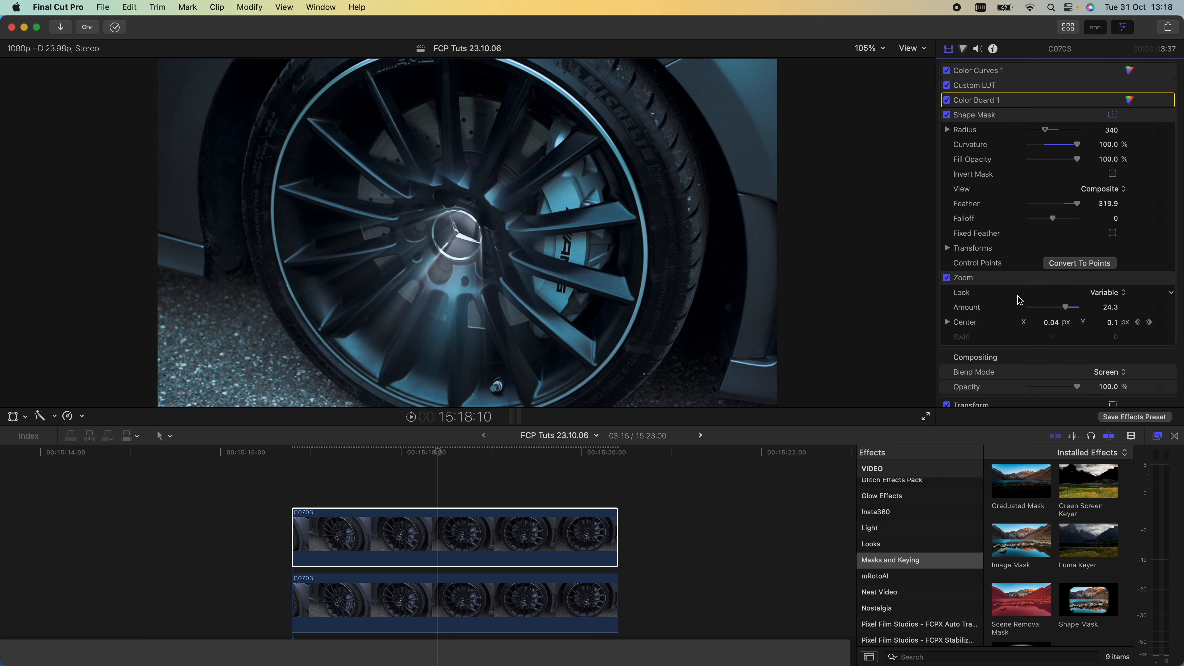
# Apply Neon Color Shift from RN Outline Effect to the upper clip and place it between Shape Mask and Zoom.
pyautogui.scroll(10, 873, 557)
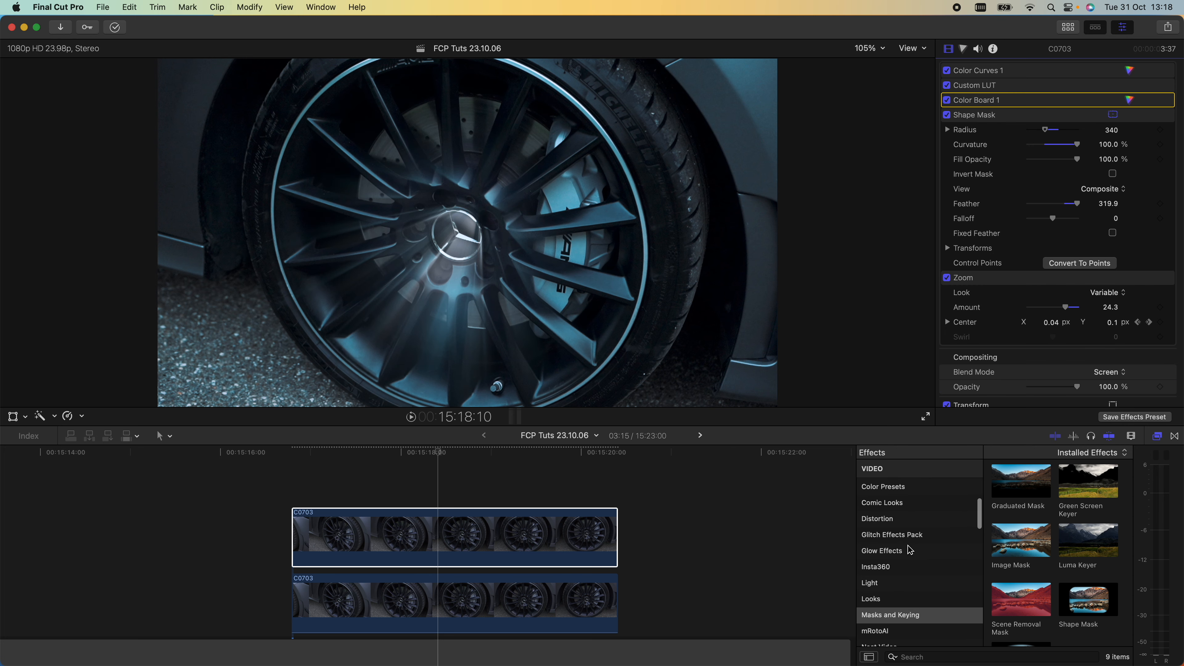
pyautogui.scroll(-10, 913, 553)
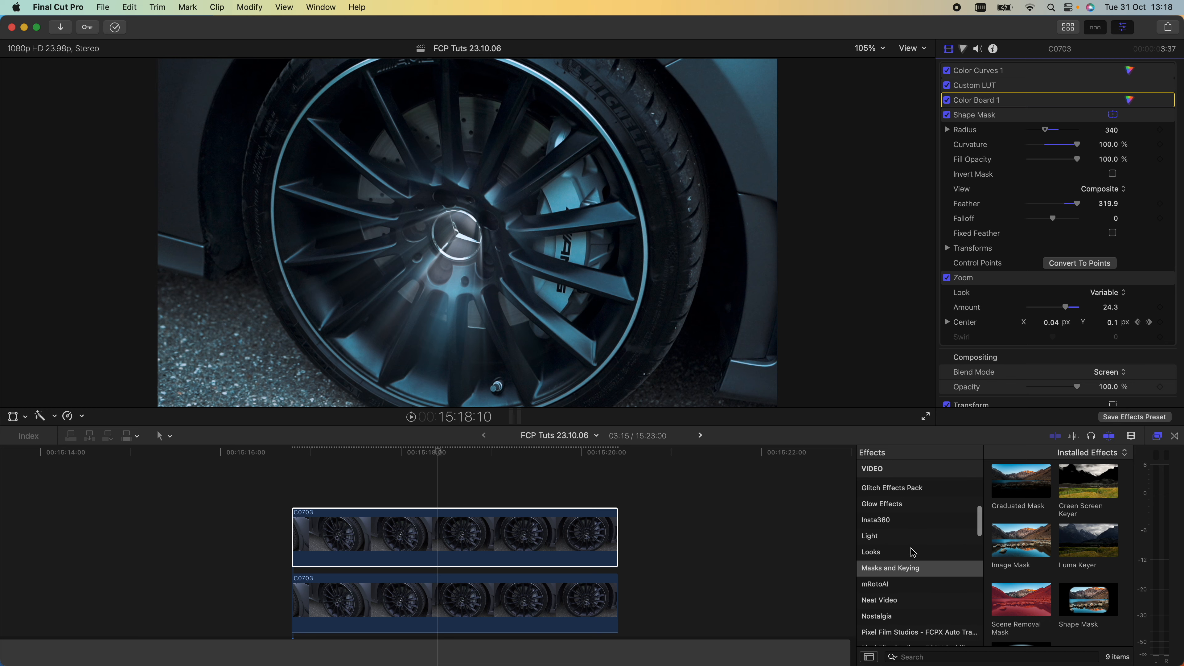
pyautogui.scroll(-5, 907, 545)
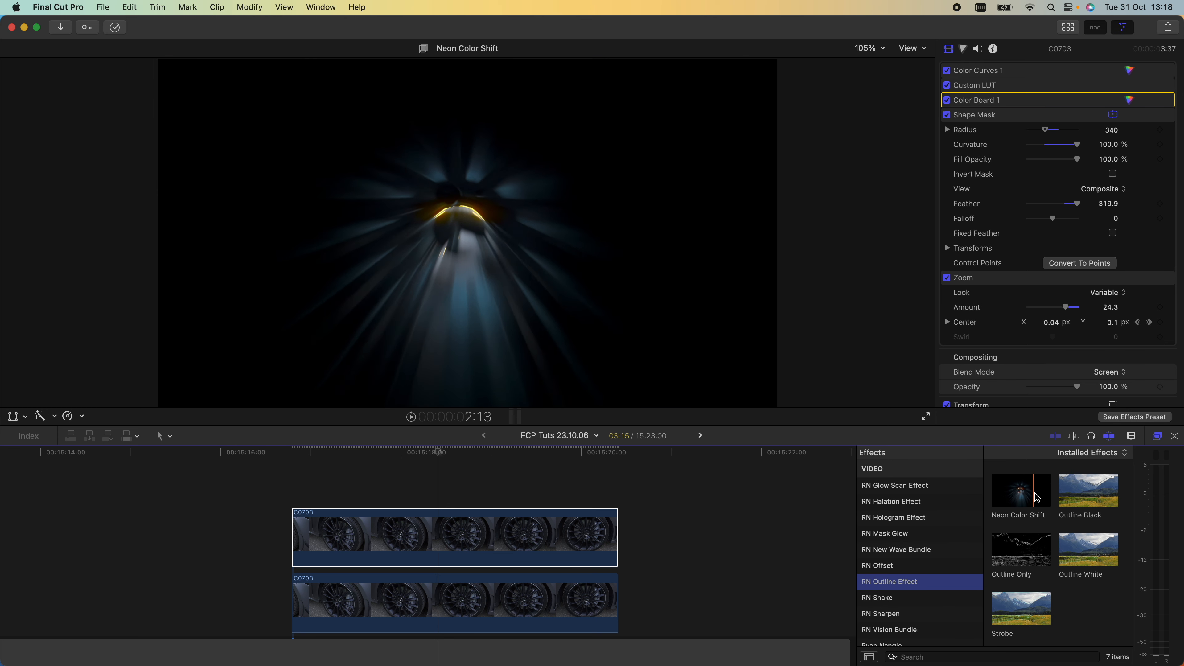
pyautogui.moveTo(1040, 498); pyautogui.dragTo(419, 536)
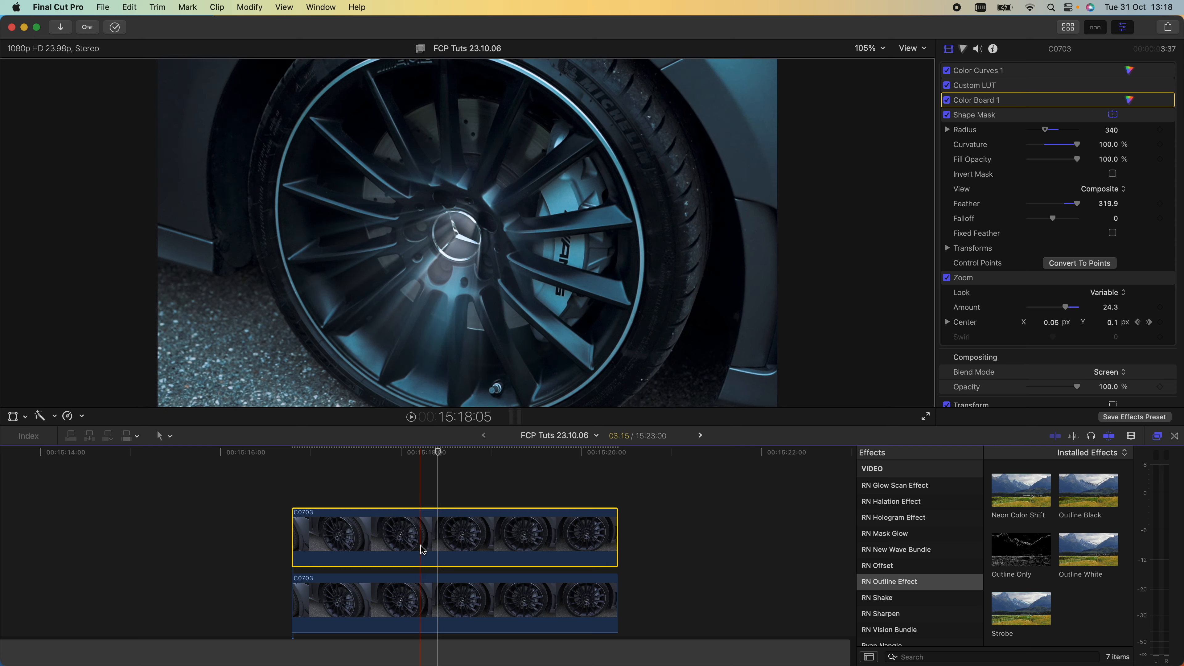
pyautogui.scroll(-2, 980, 310)
pyautogui.moveTo(982, 269); pyautogui.dragTo(986, 216)
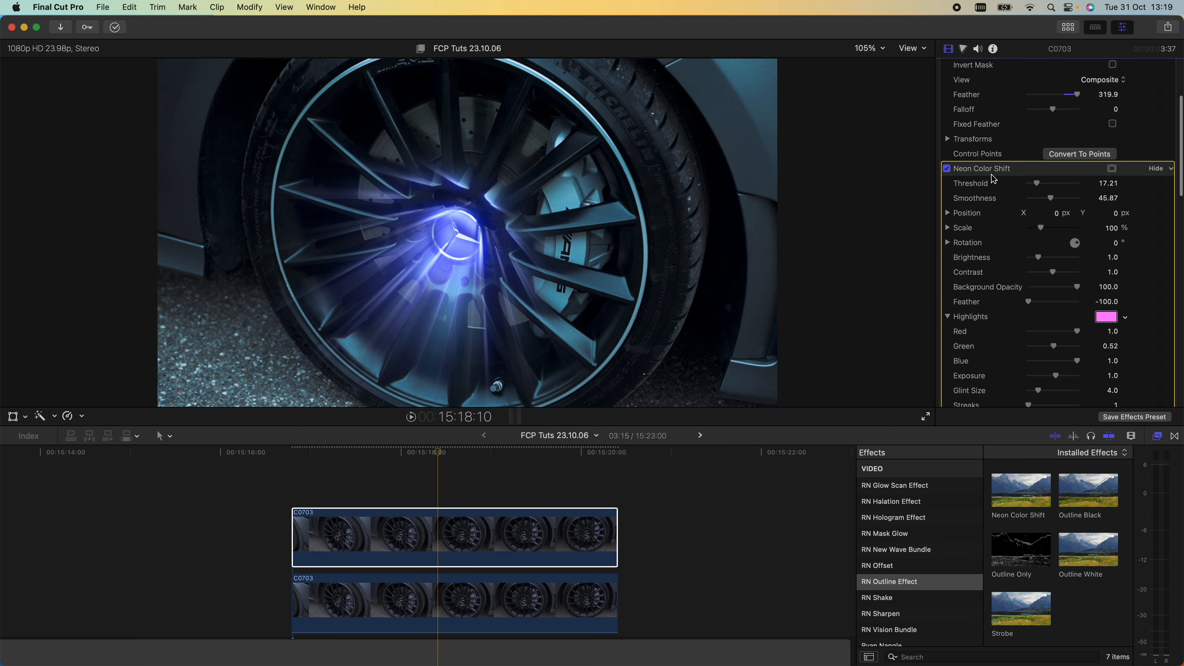
# Set Neon Color Shift's smoothness to 100 and threshold to about 37, and adjust its brightness.
pyautogui.scroll(-6, 988, 256)
pyautogui.scroll(6, 1010, 253)
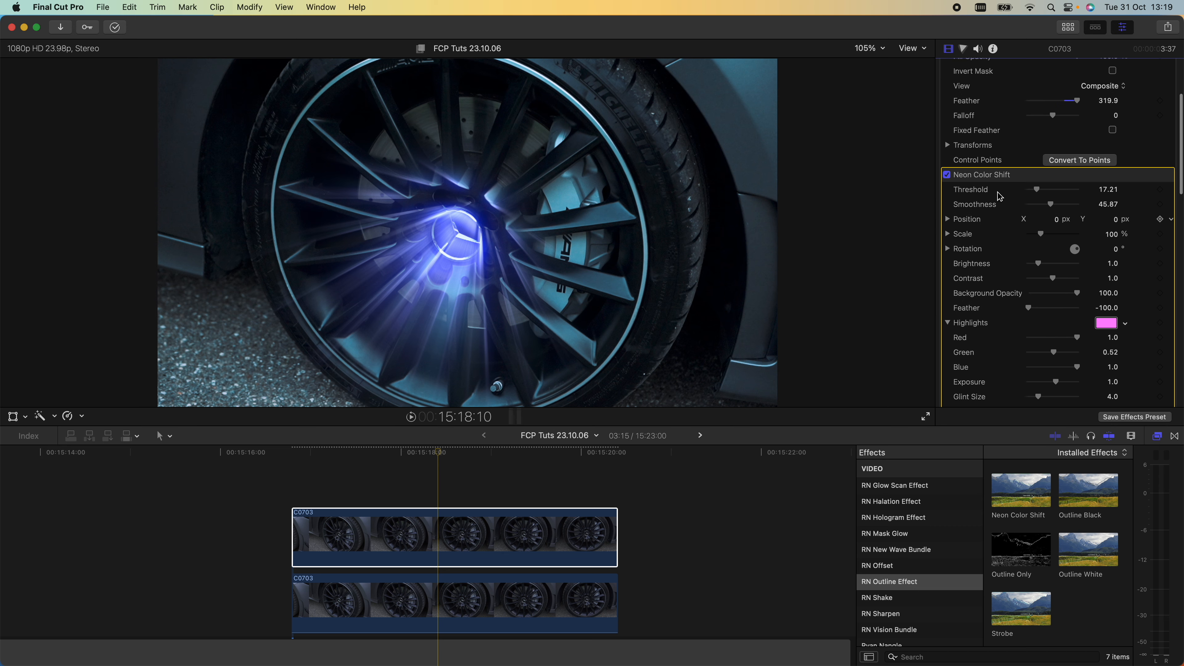
pyautogui.press('space')
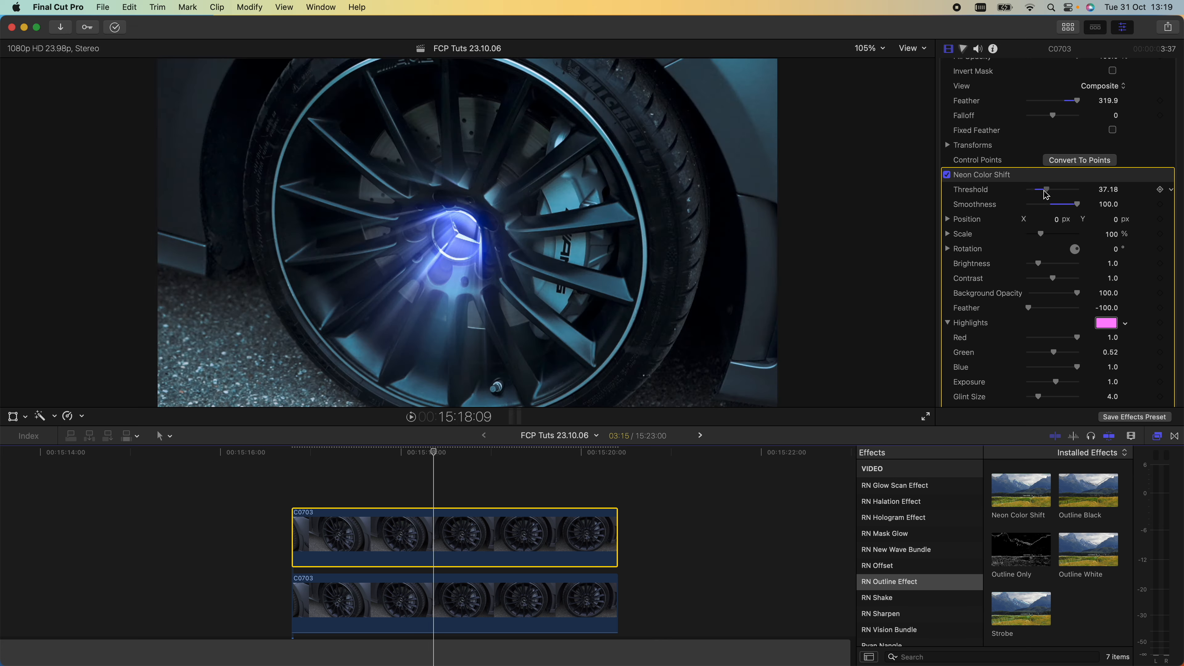
pyautogui.moveTo(1047, 268); pyautogui.dragTo(1078, 267)
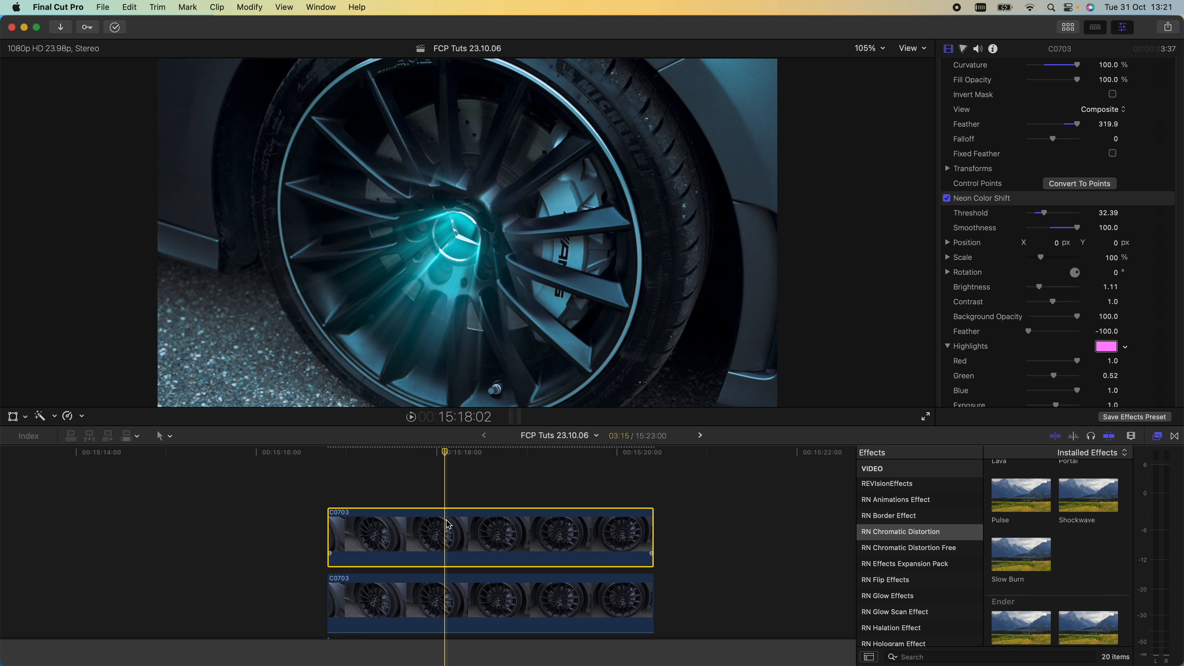
# Duplicate the original wheel clip onto the top layer and outline the wheel's logo with a Bezier Draw Mask.
pyautogui.click(451, 607)
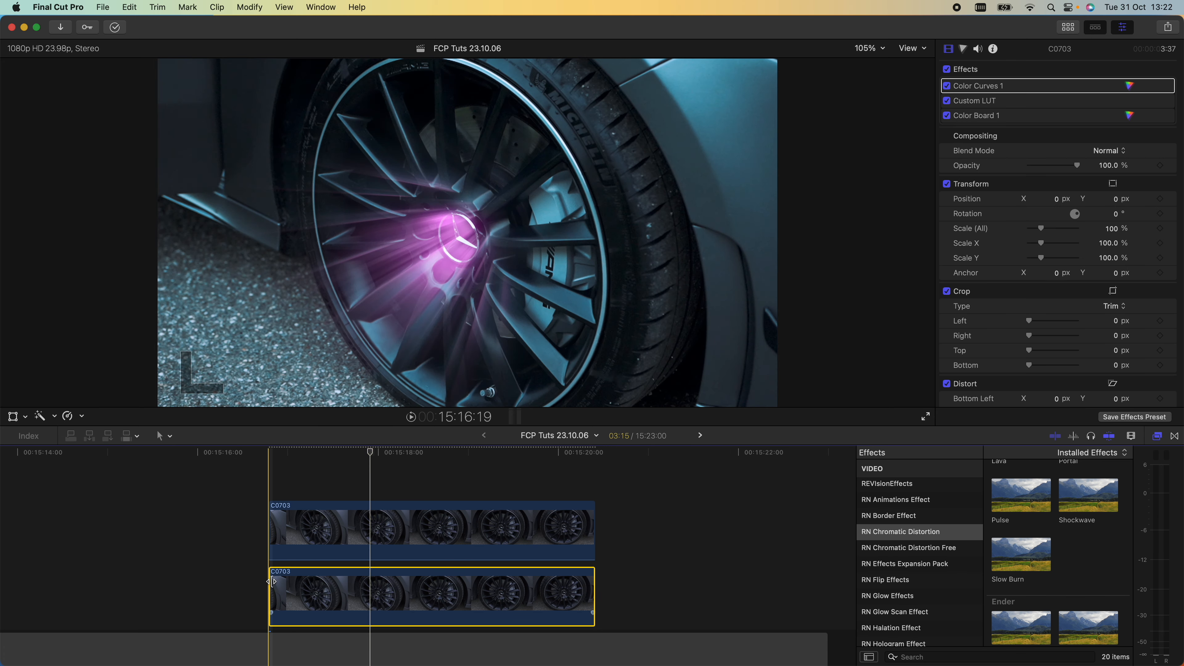
pyautogui.press('super+z')
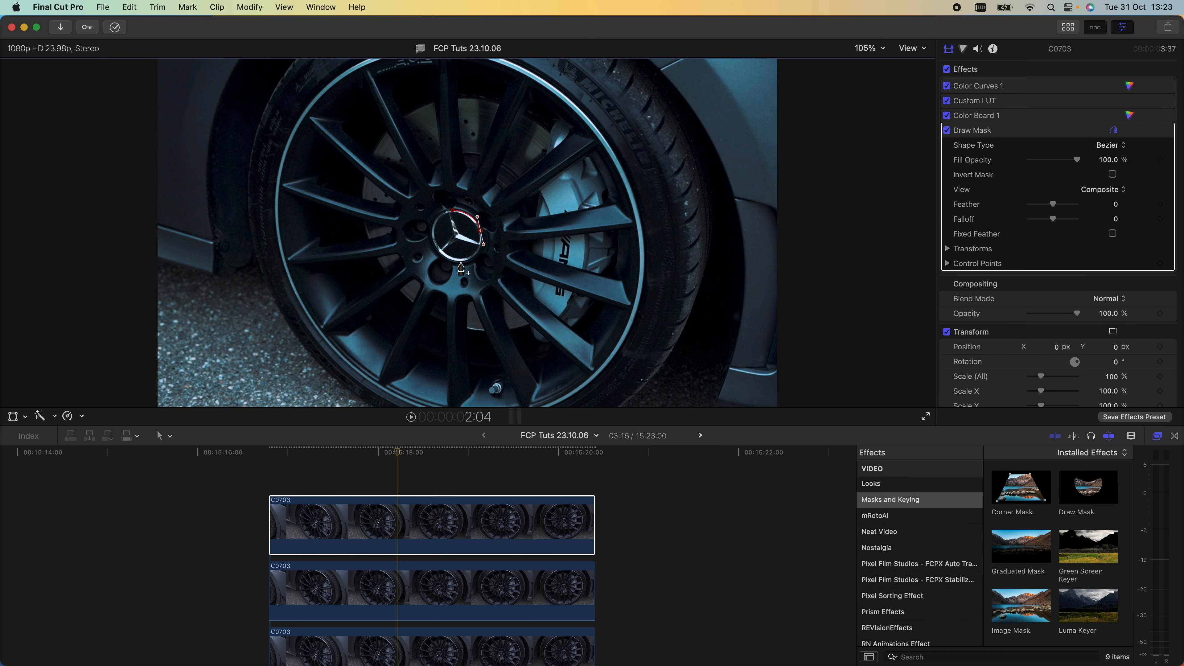
pyautogui.click(451, 216)
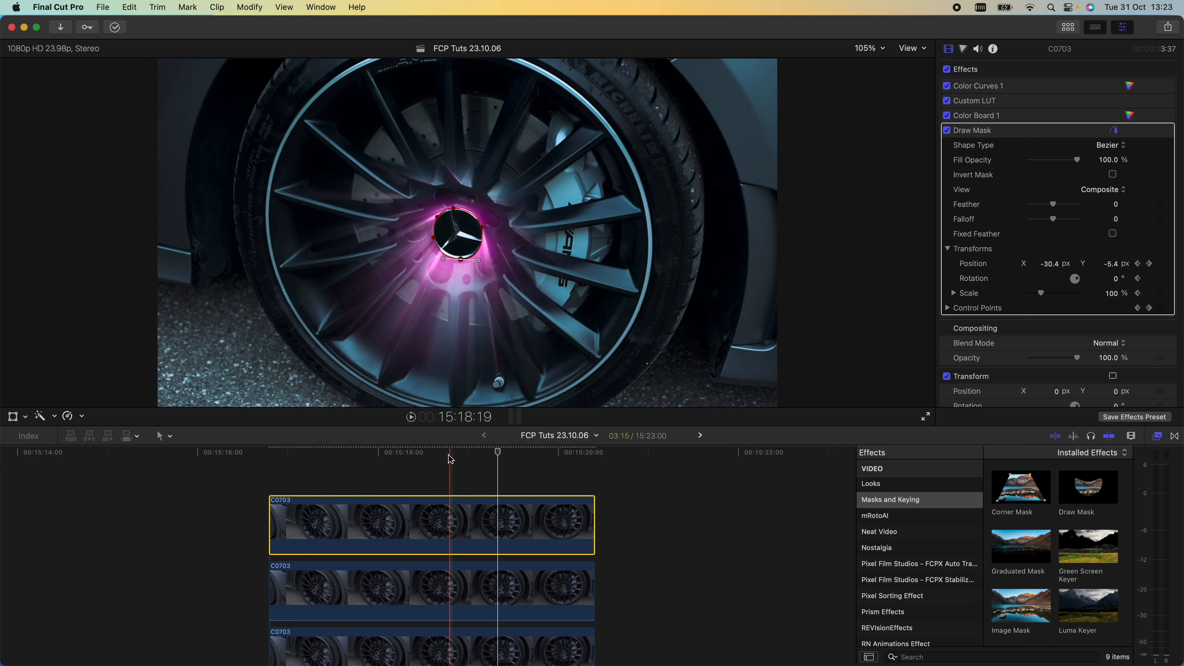
# Raise the global exposure of the top clip's Color Board 1 correction to 98%.
pyautogui.click(964, 50)
pyautogui.click(984, 68)
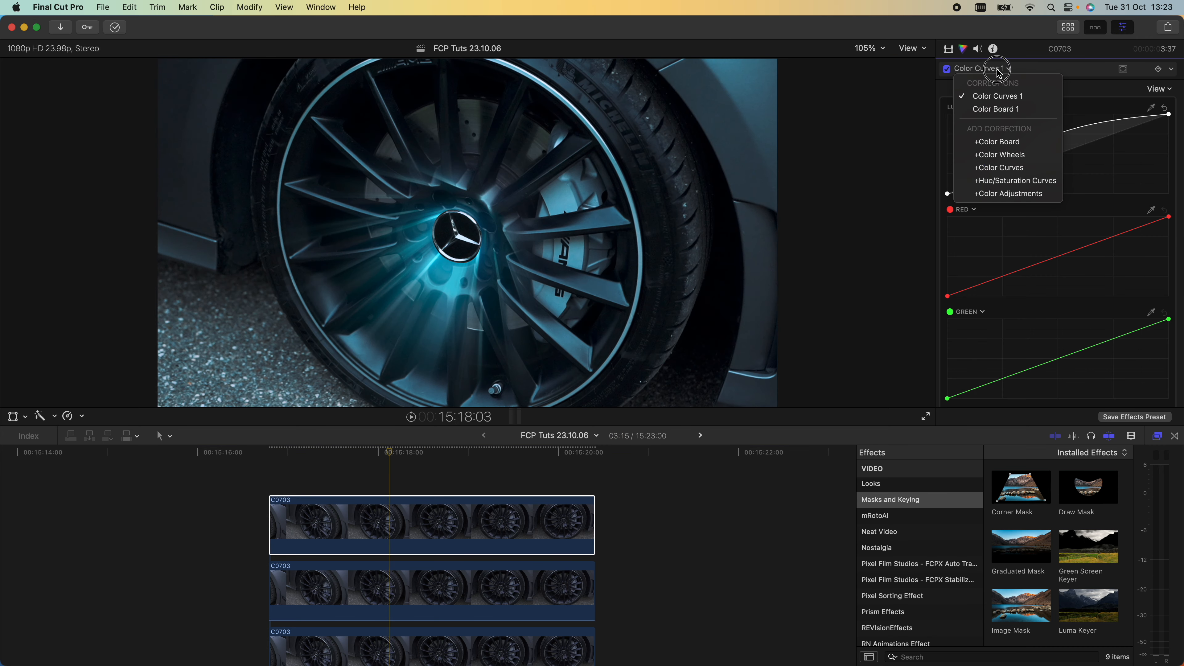
pyautogui.click(1007, 95)
pyautogui.moveTo(956, 179); pyautogui.dragTo(967, 113)
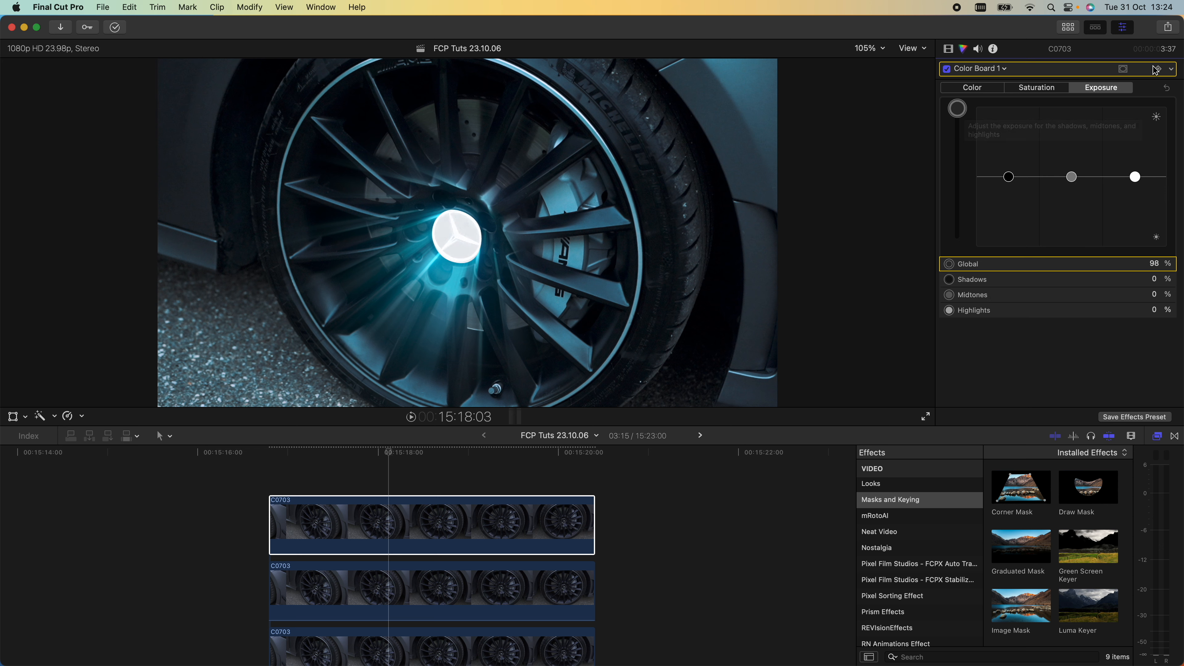
# Add a shape mask to Color Board 1, stretch it into a narrow tilted ellipse, and place it beside the logo, on its lower-left side.
pyautogui.click(1124, 69)
pyautogui.moveTo(459, 236)
pyautogui.mouseDown()
pyautogui.moveTo(331, 272)
pyautogui.moveTo(541, 192)
pyautogui.moveTo(625, 181)
pyautogui.moveTo(471, 223)
pyautogui.moveTo(330, 292)
pyautogui.moveTo(494, 212)
pyautogui.moveTo(460, 236)
pyautogui.mouseUp()
pyautogui.moveTo(546, 233); pyautogui.dragTo(485, 217)
pyautogui.moveTo(459, 233); pyautogui.dragTo(392, 269)
pyautogui.moveTo(388, 455); pyautogui.dragTo(346, 456)
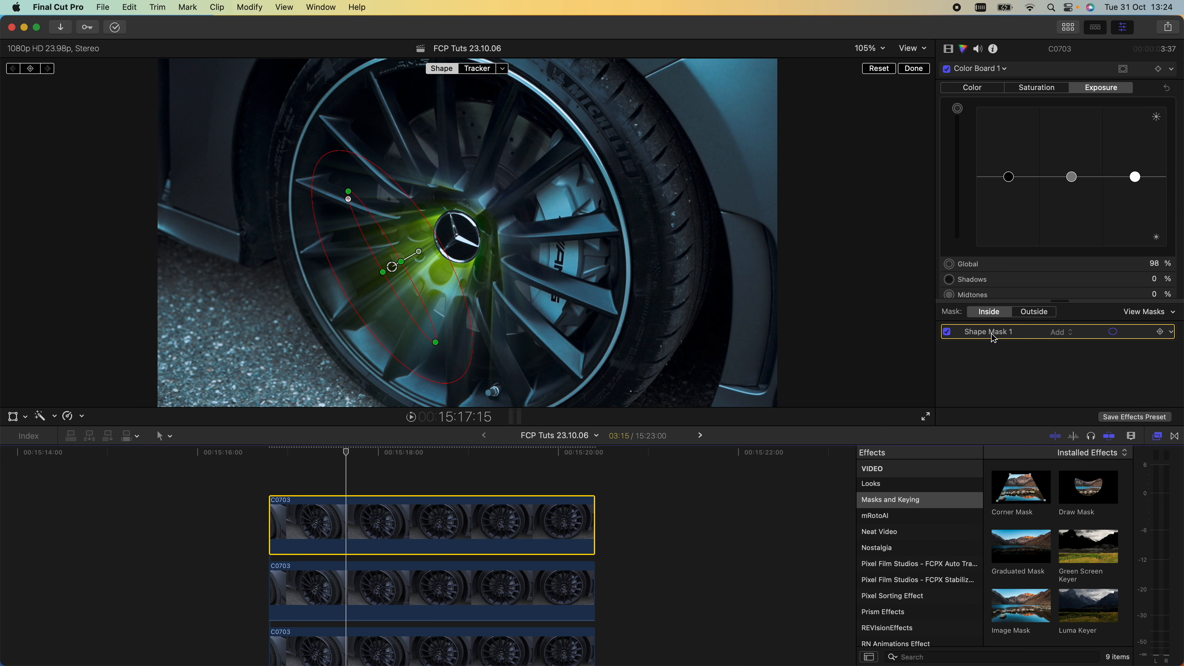
# Keyframe Shape Mask 1 beside the logo at 15:17:15 and over the logo at about 15:19:10, and play back the light sweep.
pyautogui.click(1160, 333)
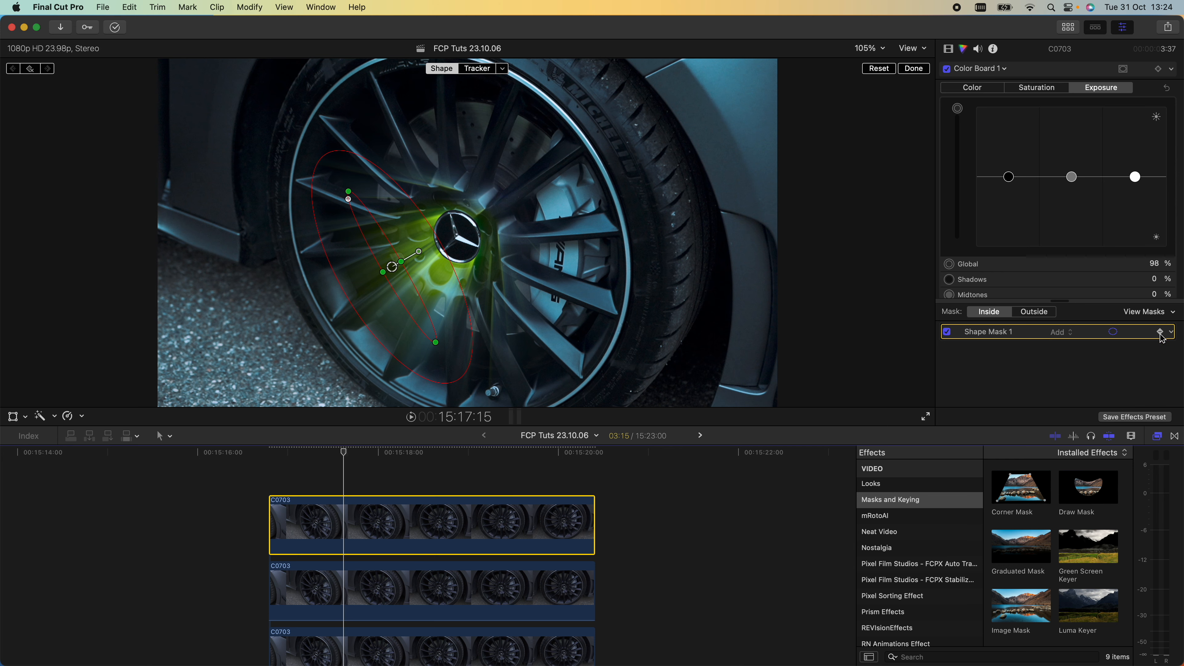
pyautogui.press('space')
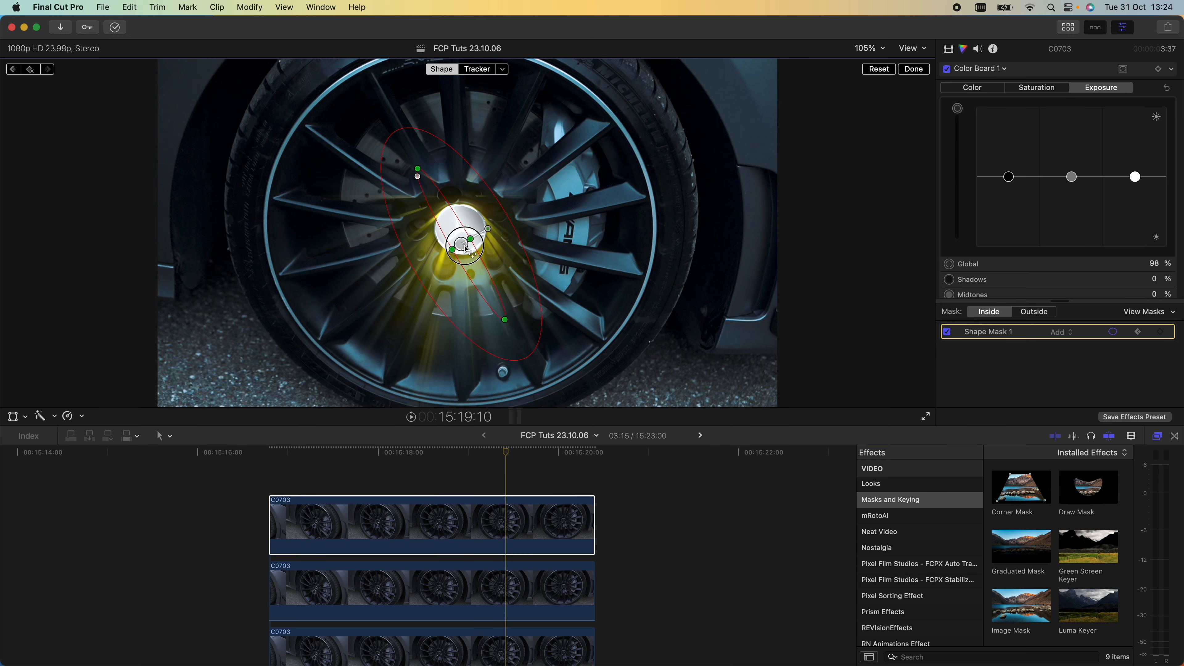
pyautogui.press('space')
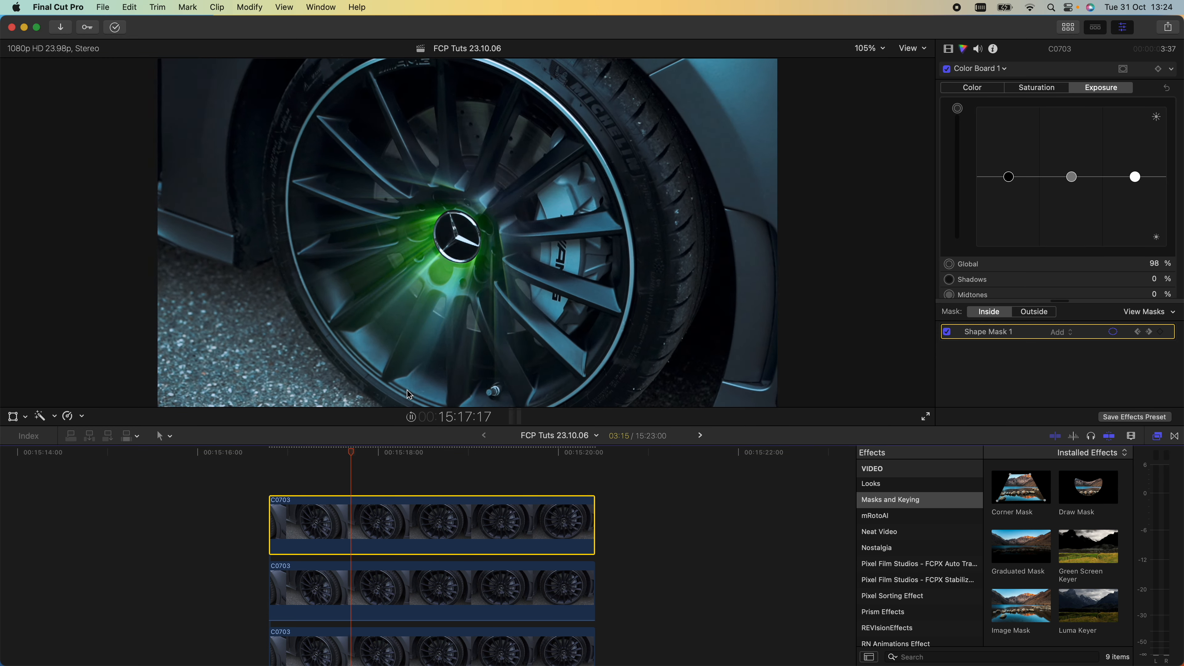
pyautogui.press('space')
# Move the masked logo clip directly beneath the light-rays clip without shifting its timing, and play back the combined result.
pyautogui.click(415, 593)
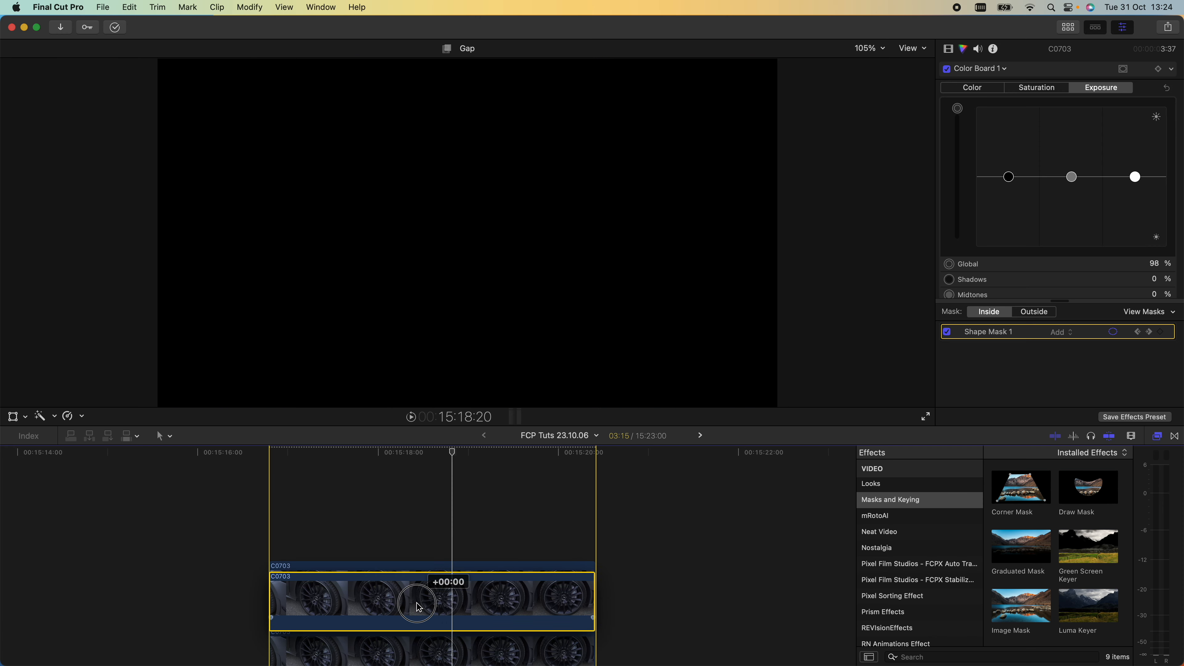
pyautogui.press('space')
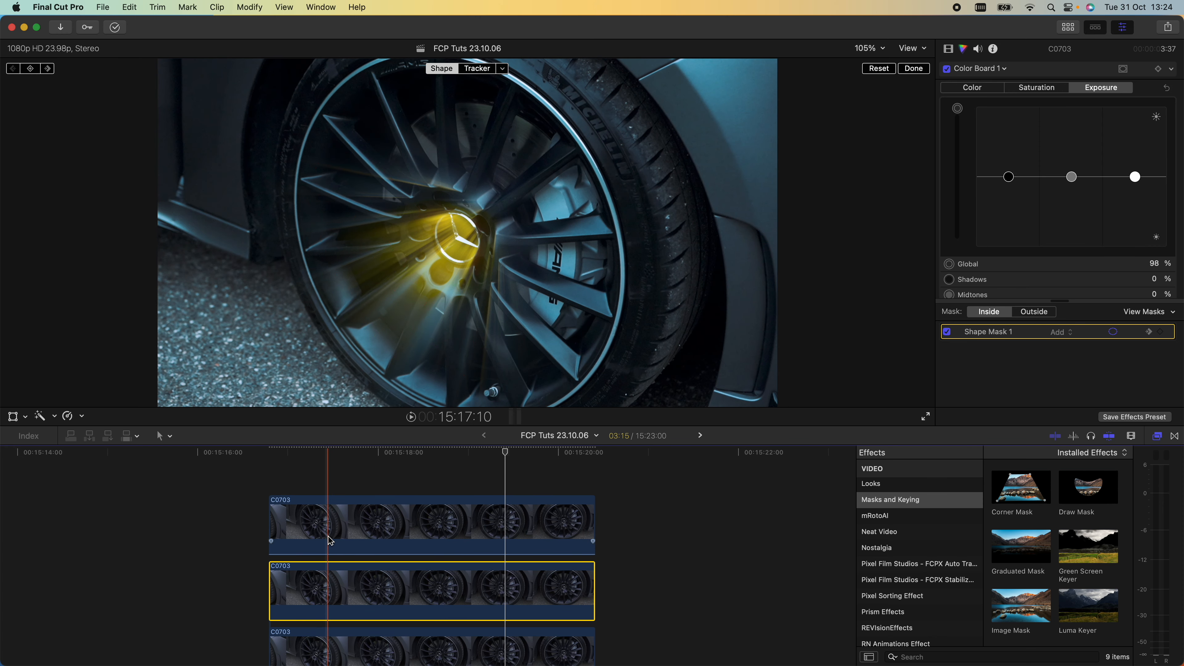
pyautogui.press('space')
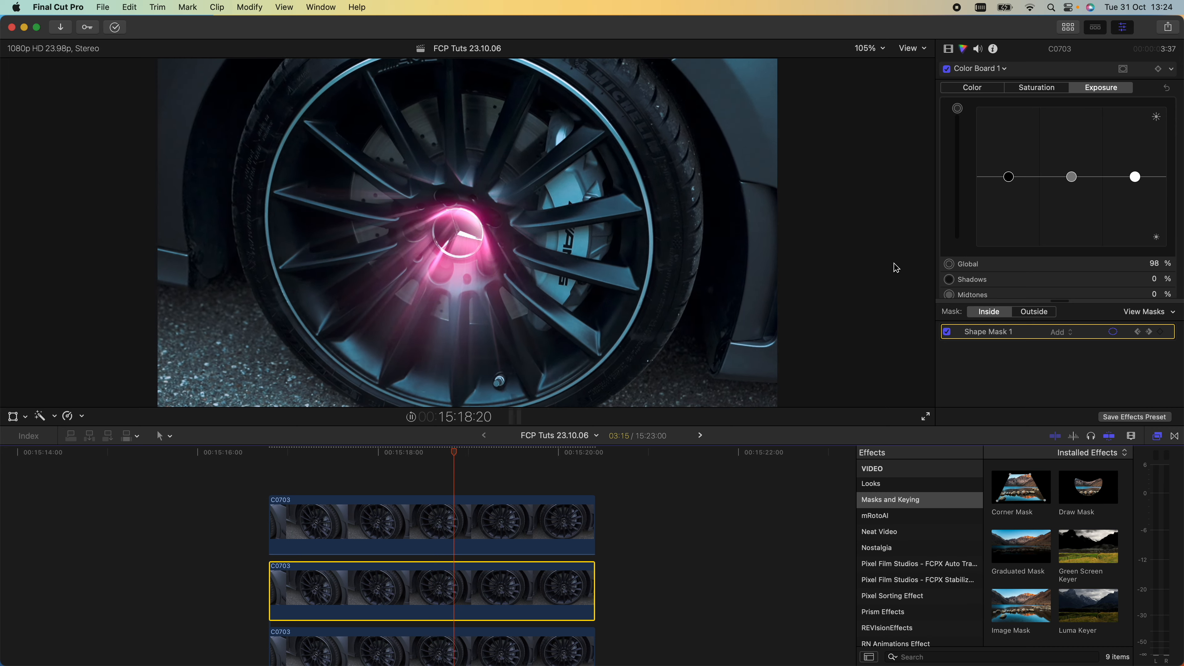
pyautogui.press('space')
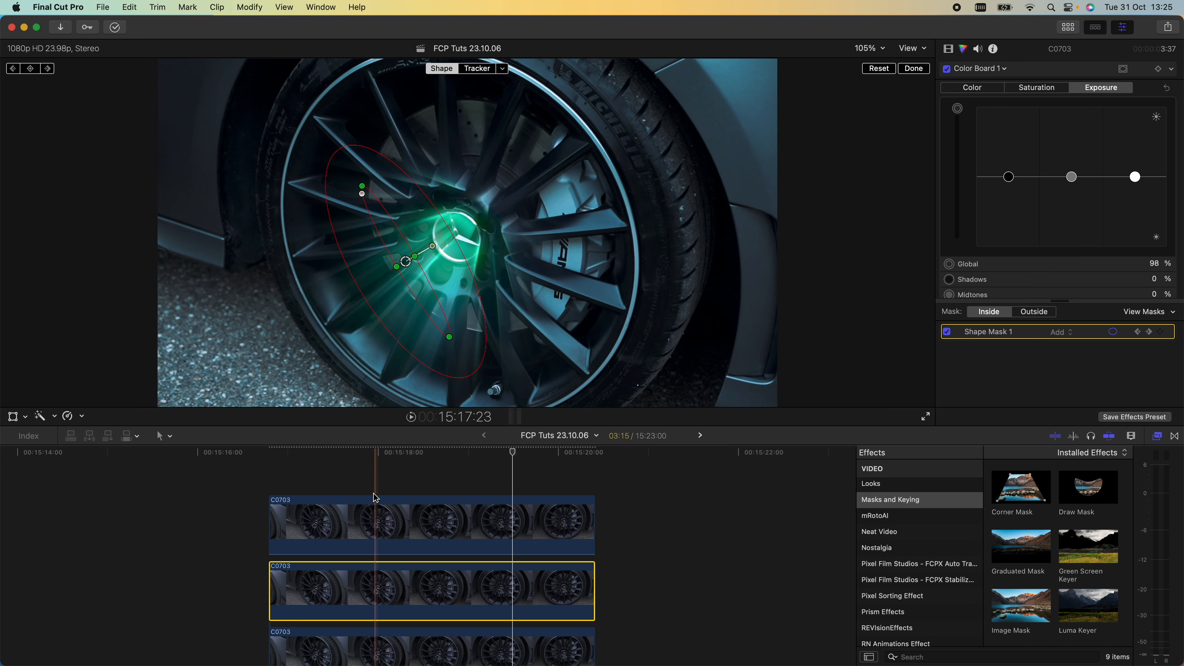
pyautogui.click(359, 454)
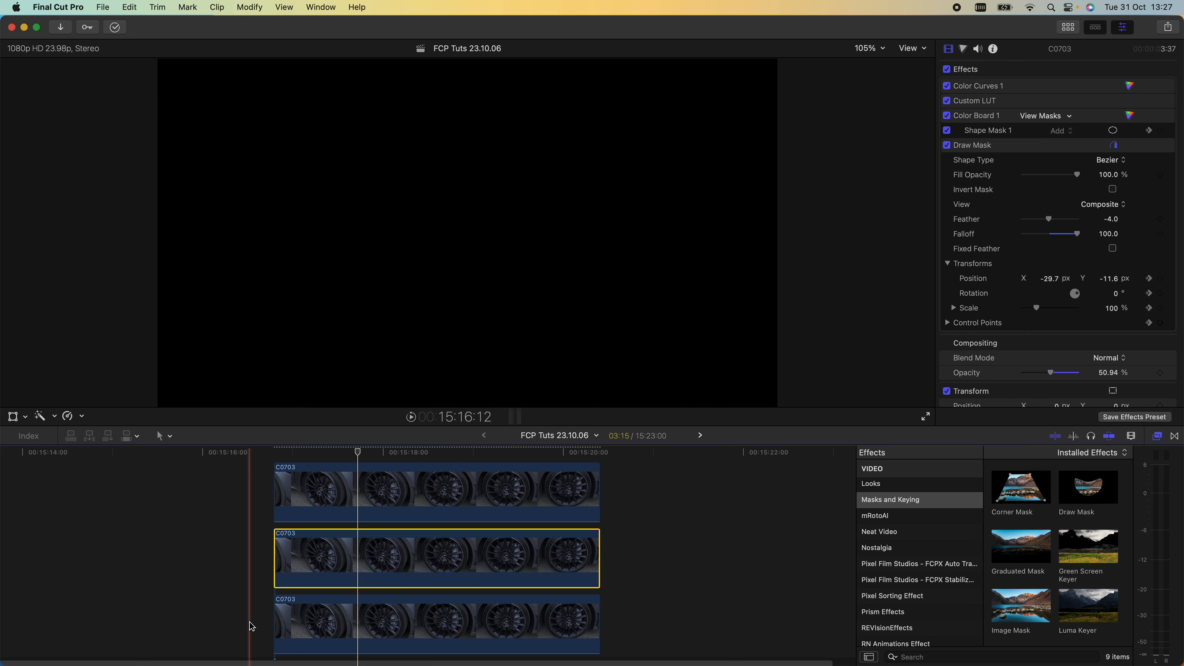
# Combine all three stacked wheel clips into a new compound clip.
pyautogui.moveTo(254, 623); pyautogui.dragTo(315, 500)
pyautogui.rightClick(363, 499)
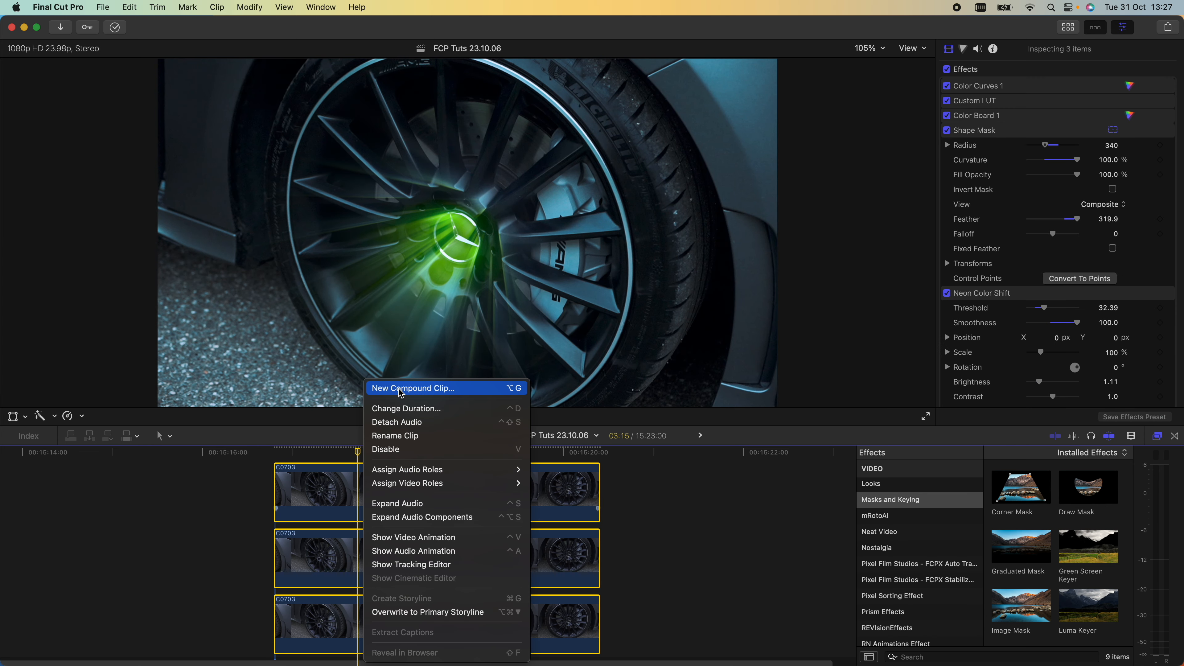
pyautogui.hotkey('alt', 'g')
# Select a range of about 1:05 in the middle of the compound clip and show the retiming controls for its segments.
pyautogui.click(393, 451)
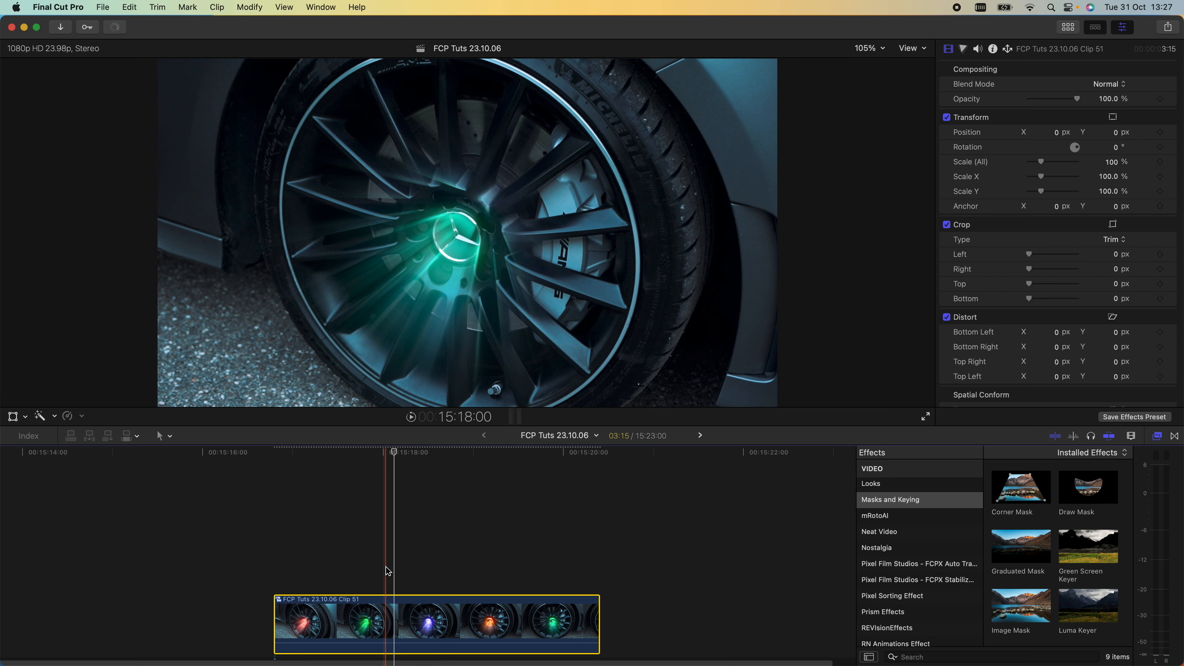
pyautogui.moveTo(380, 623); pyautogui.dragTo(493, 622)
pyautogui.click(491, 622)
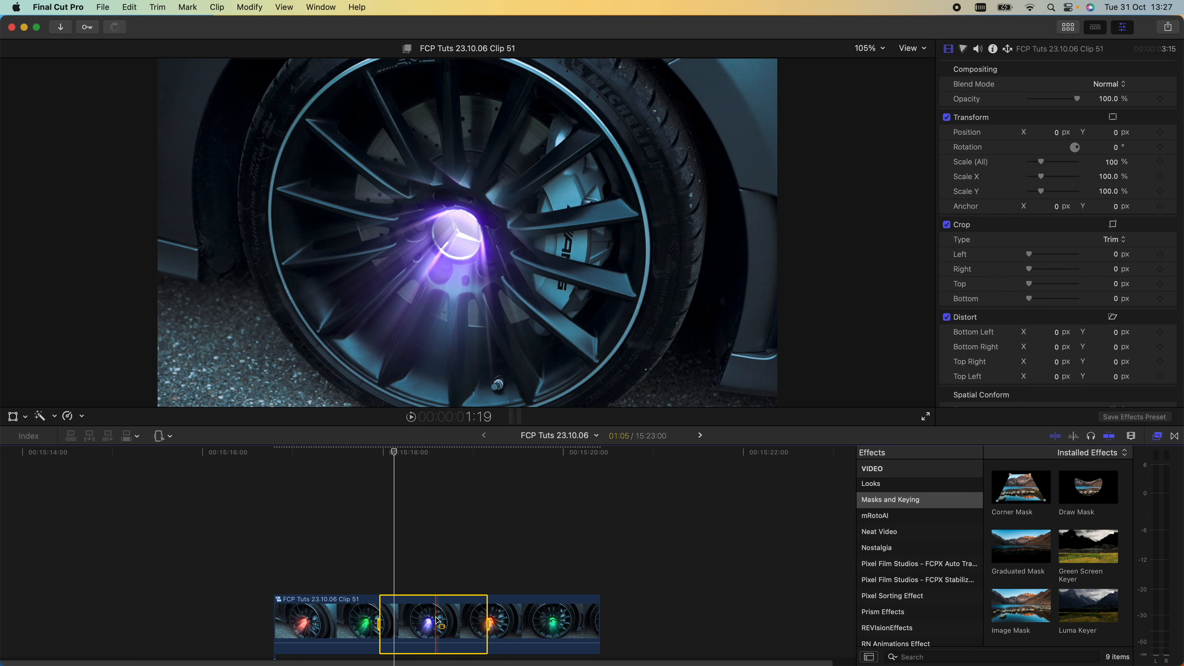
pyautogui.press('super+r')
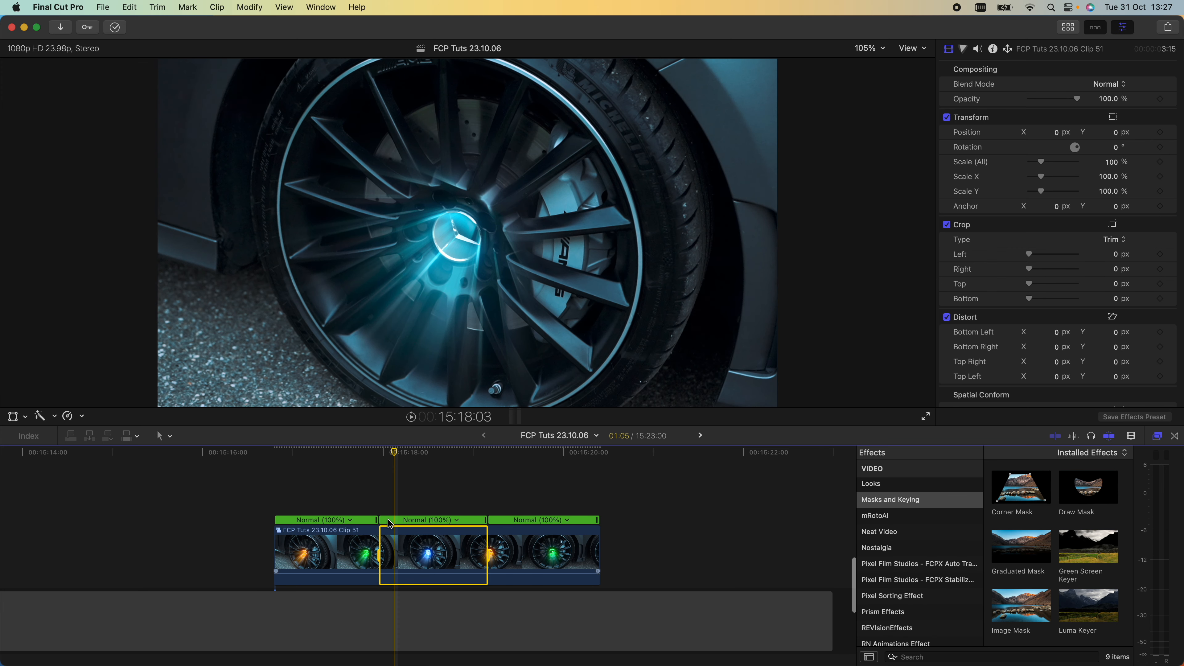
# Speed up the segments before and after the middle range, shortening the compound clip to about 1:18, and play back the speed ramp.
pyautogui.moveTo(378, 523); pyautogui.dragTo(295, 520)
pyautogui.moveTo(516, 520); pyautogui.dragTo(413, 520)
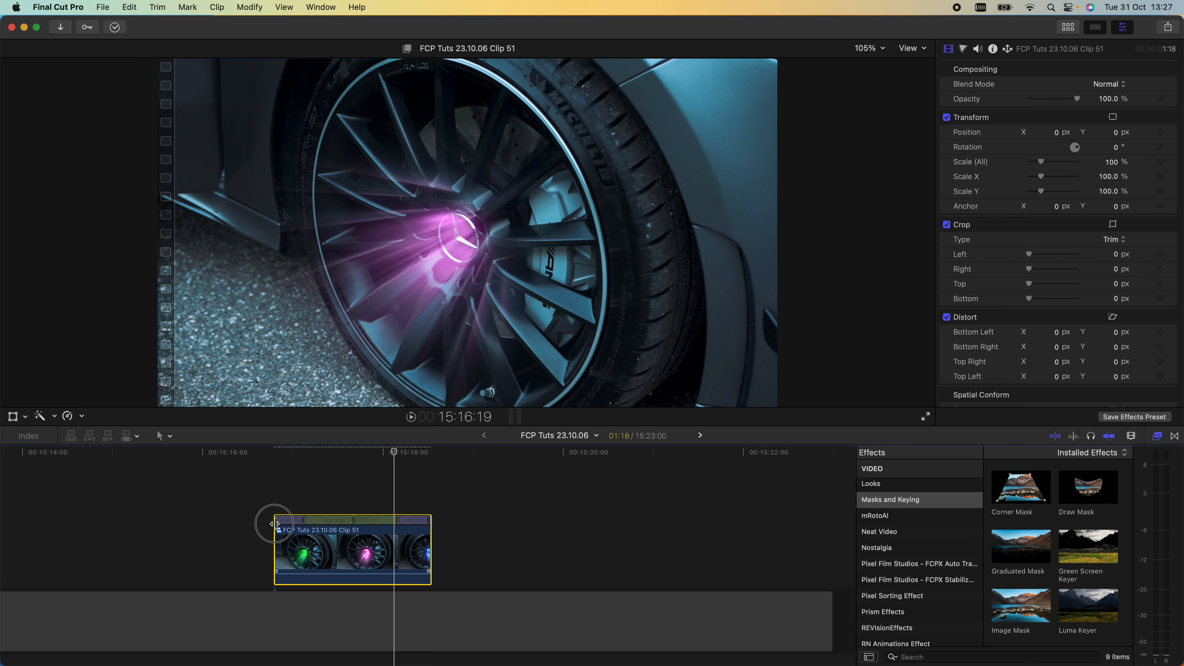
pyautogui.press('space')
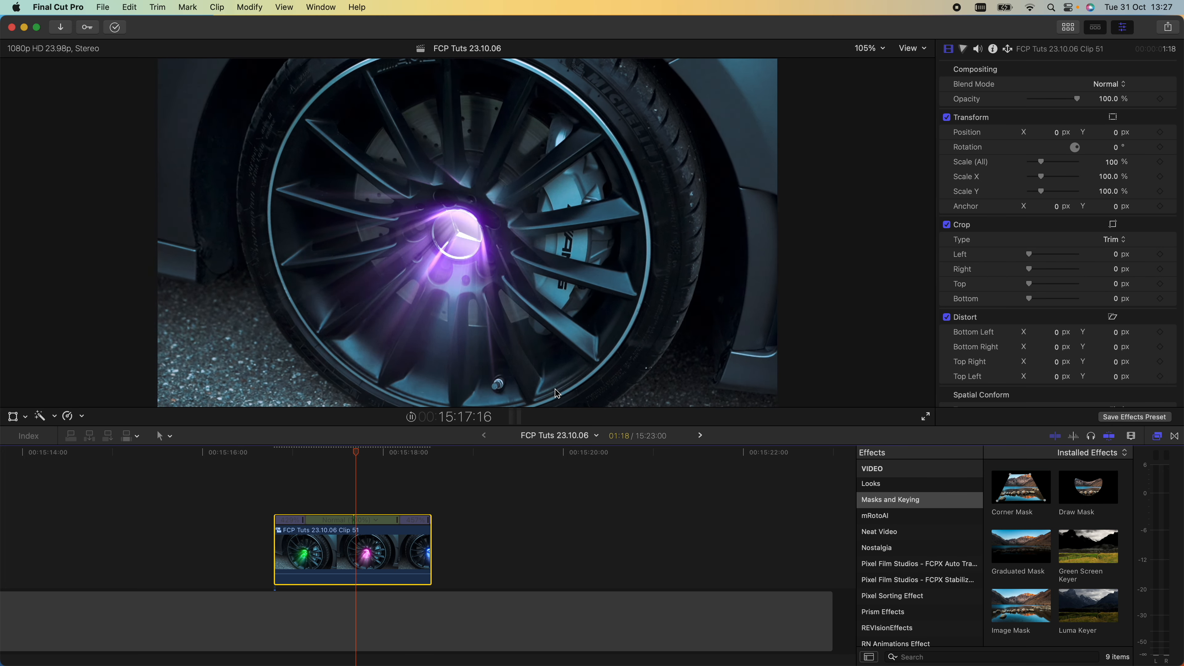